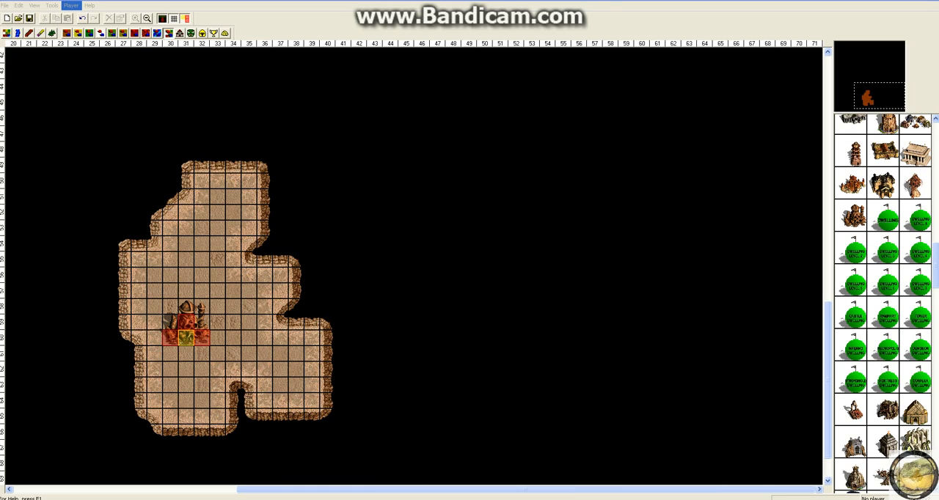
Show the surface level of the map and look through the monster, treasure, dwelling and town object palettes.
click(52, 5)
click(327, 102)
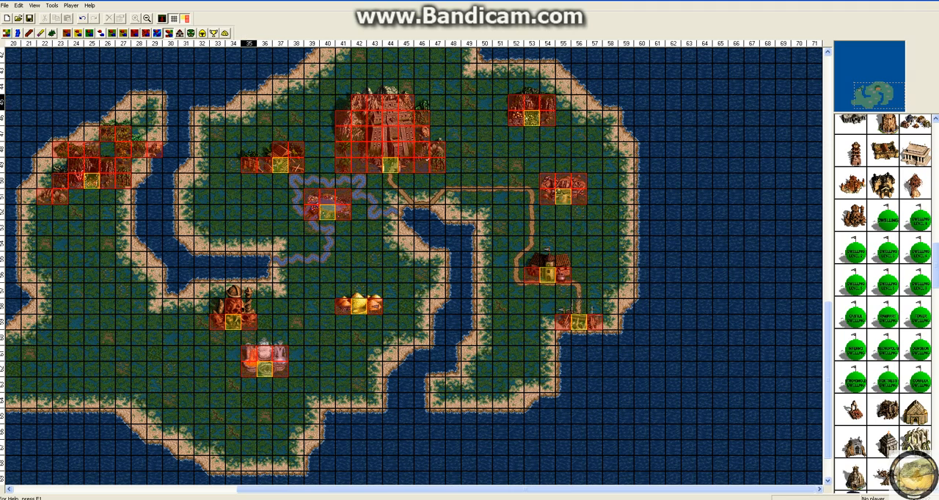
click(190, 33)
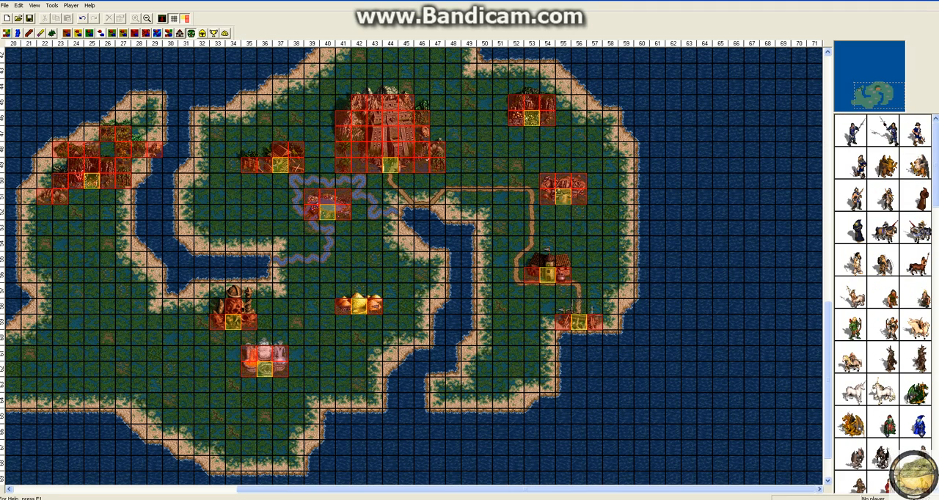
click(202, 33)
click(225, 33)
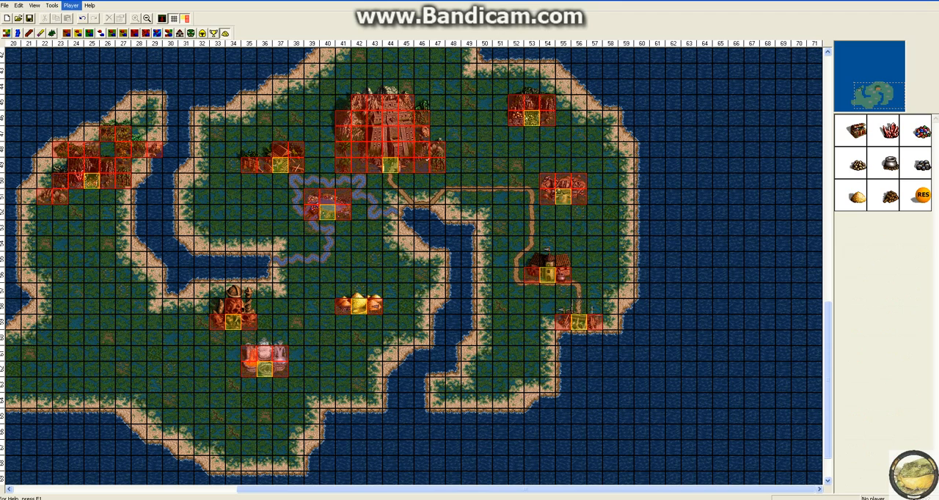
click(191, 33)
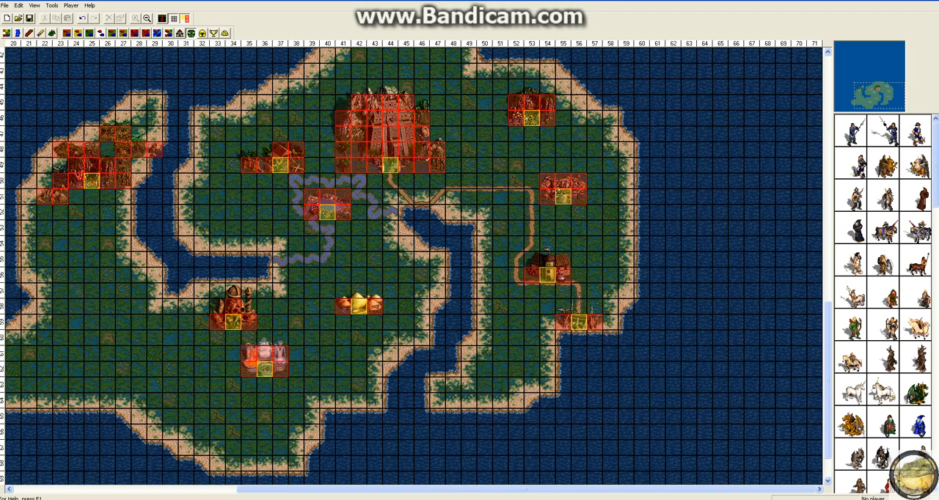
scroll(887, 304, down, 10)
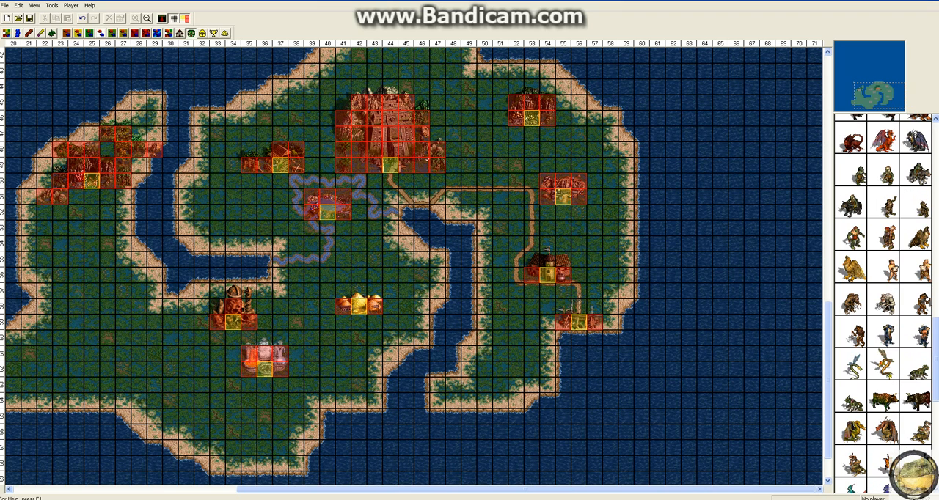
click(169, 33)
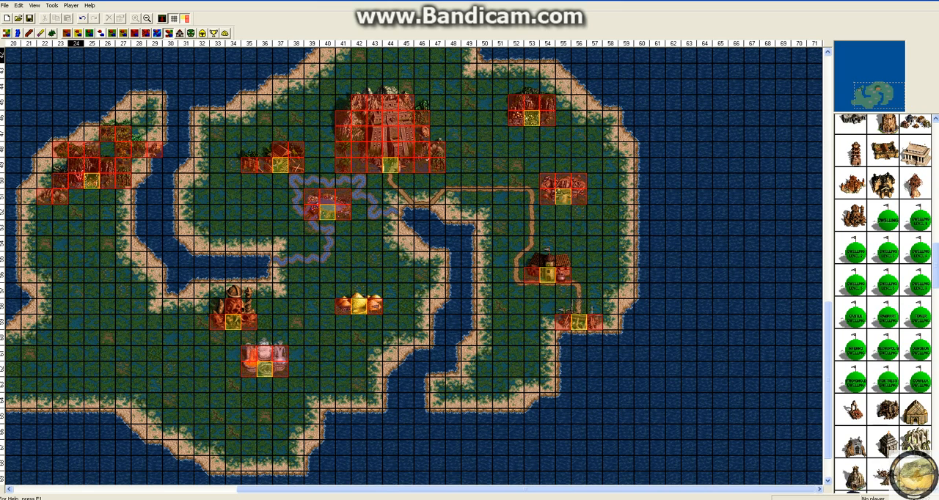
click(180, 33)
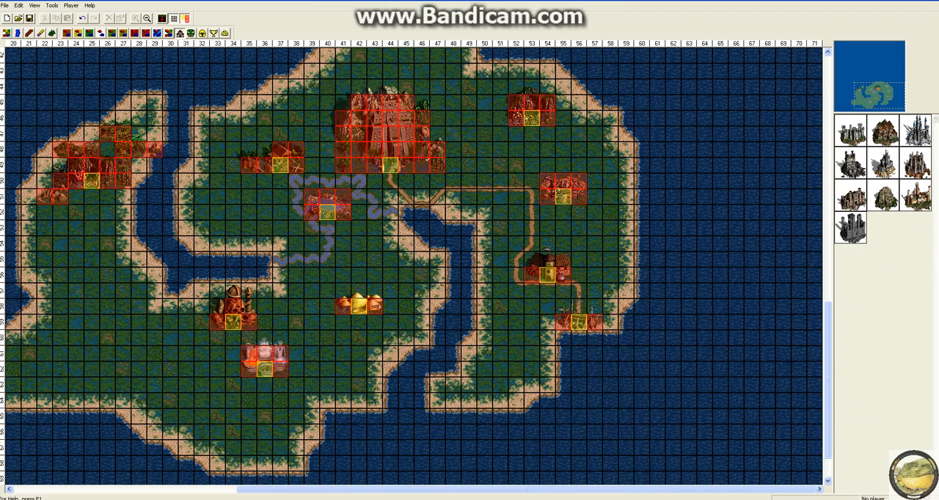
Place a Peasant monster near the island's east coast, at column 58, row 54.
click(191, 33)
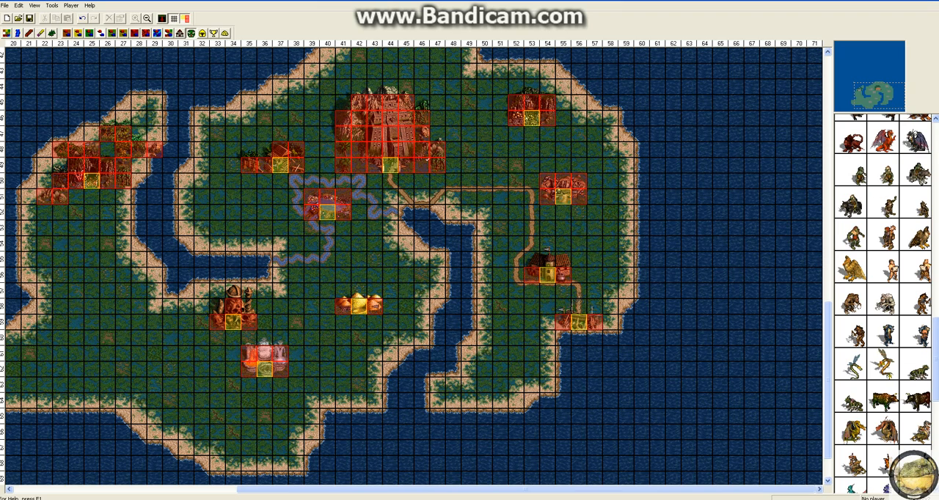
scroll(886, 304, up, 10)
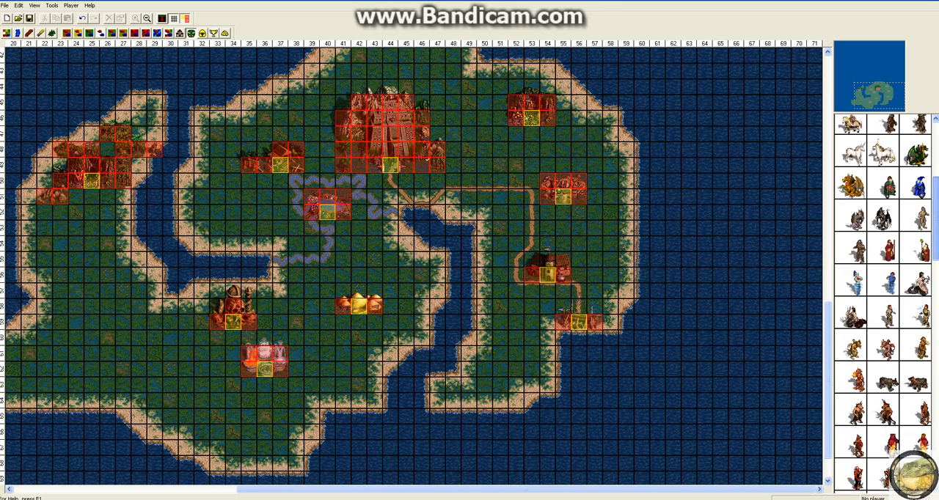
scroll(887, 303, down, 10)
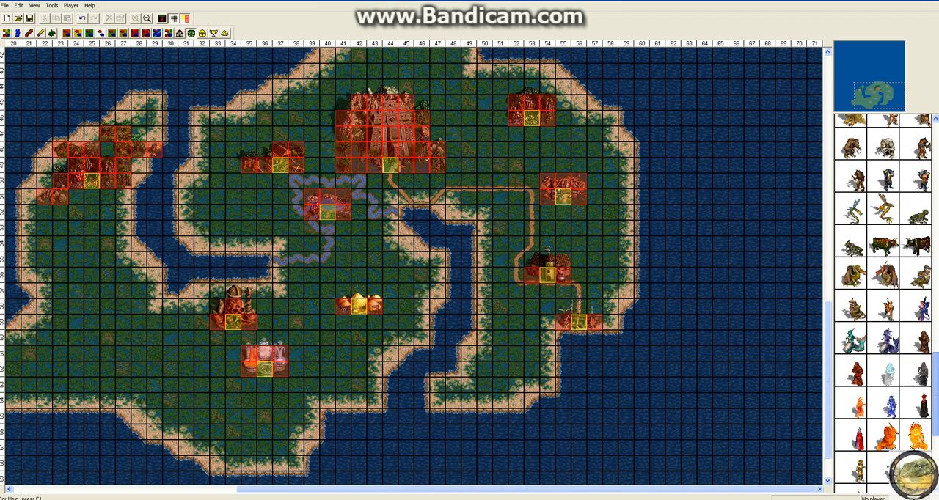
scroll(887, 303, down, 3)
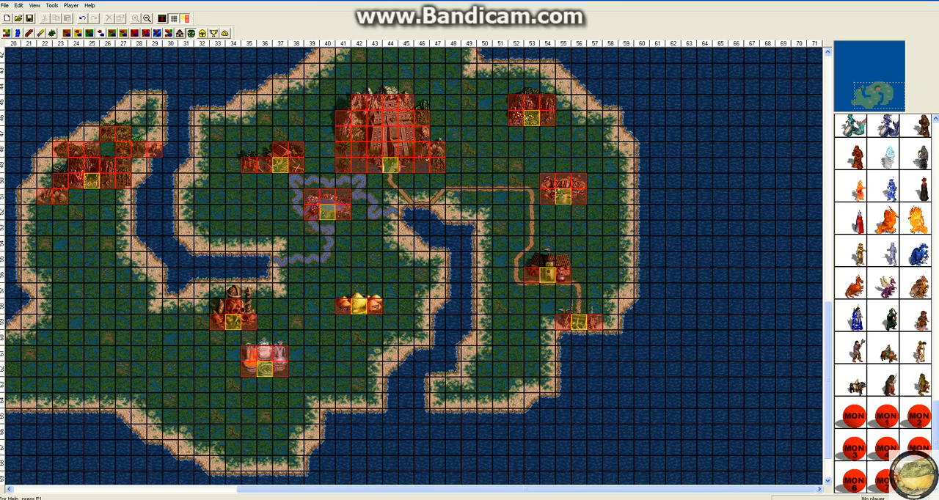
click(609, 242)
right_click(611, 238)
key(Escape)
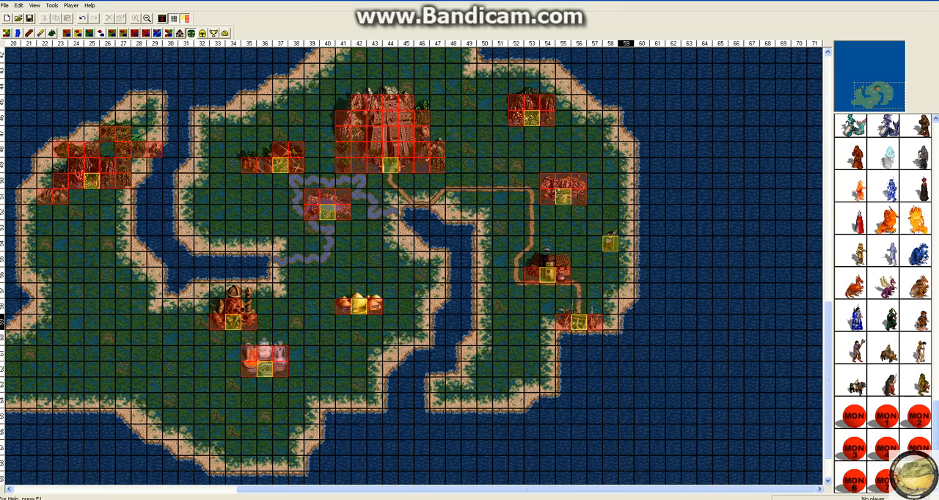
Keep the Peasant's quantity random and set it so that the quantity does not grow.
right_click(612, 237)
click(638, 312)
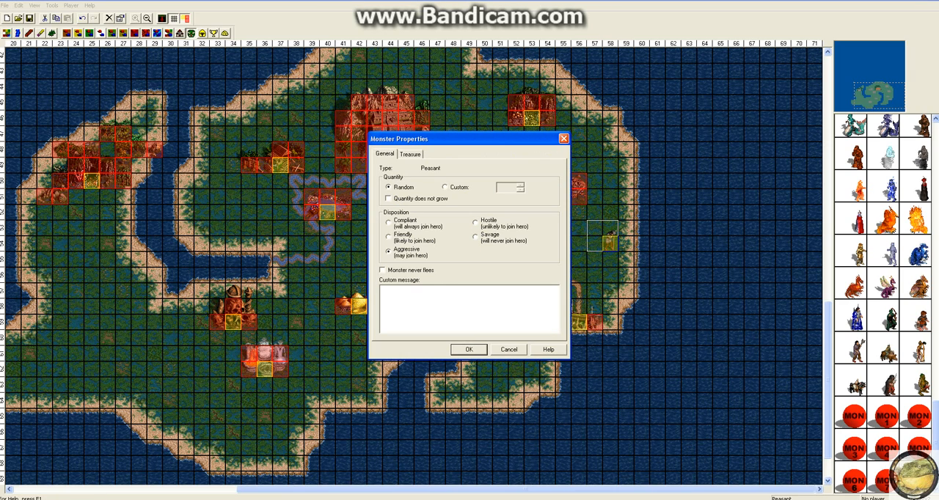
click(445, 187)
click(388, 187)
click(469, 350)
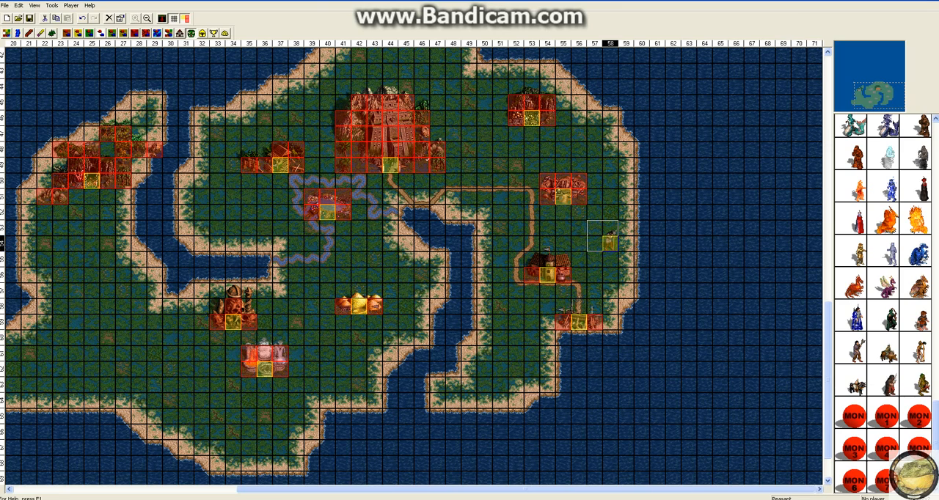
Give the Peasant a custom quantity of 1 and a Savage disposition, and make the monster never flee.
right_click(608, 242)
click(631, 316)
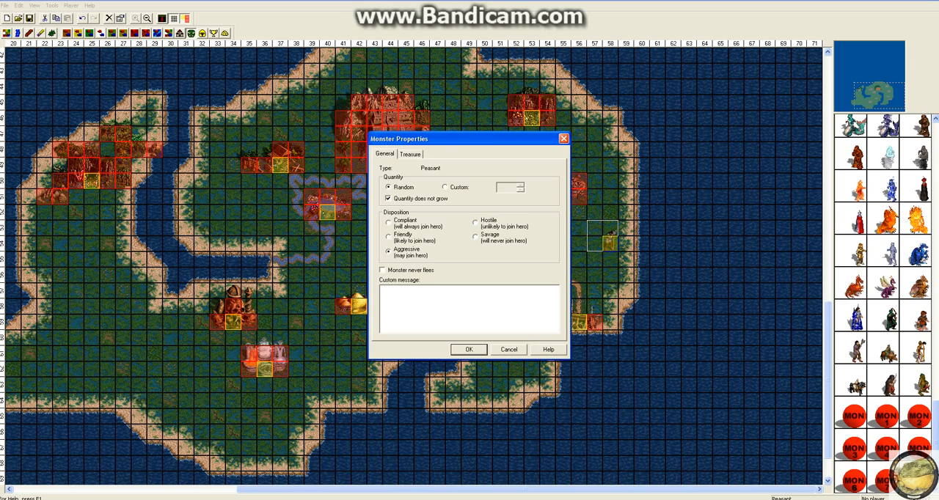
click(445, 187)
click(389, 222)
click(388, 251)
click(476, 237)
key(Return)
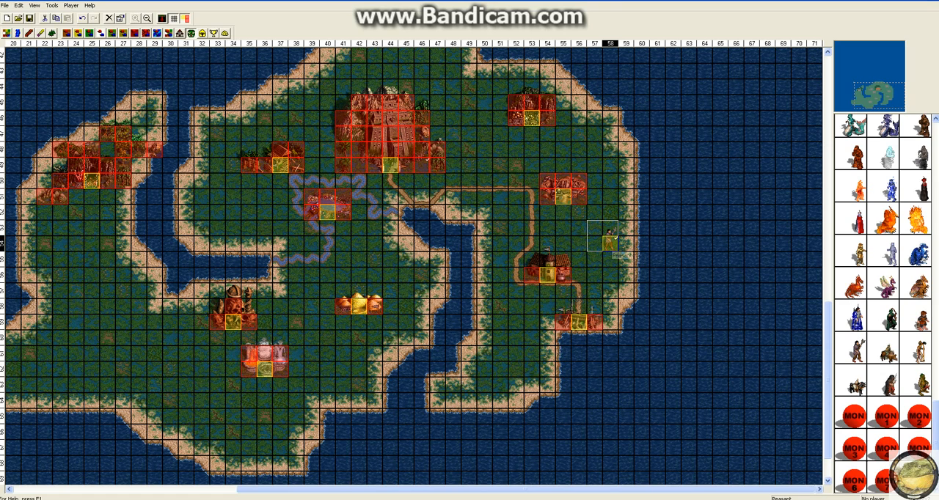
Reopen the Peasant's properties and look over the resource and artifact settings of its treasure.
right_click(609, 241)
right_click(609, 241)
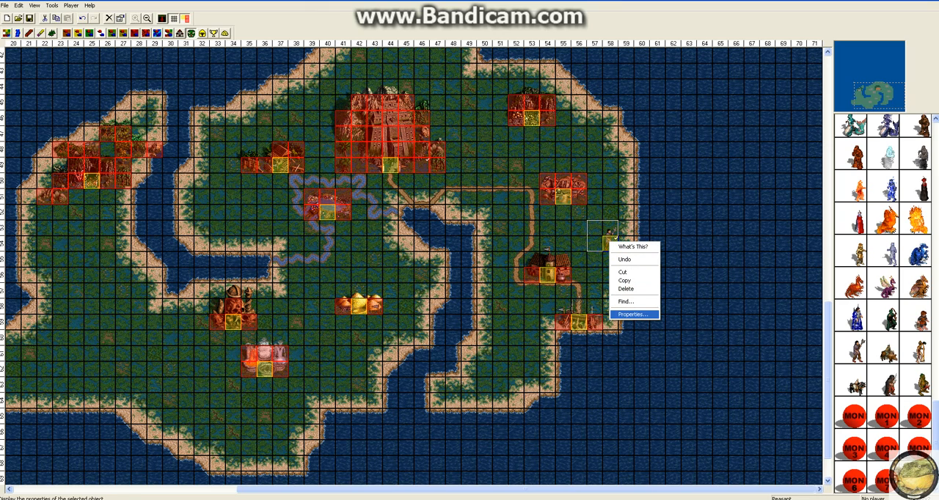
click(632, 313)
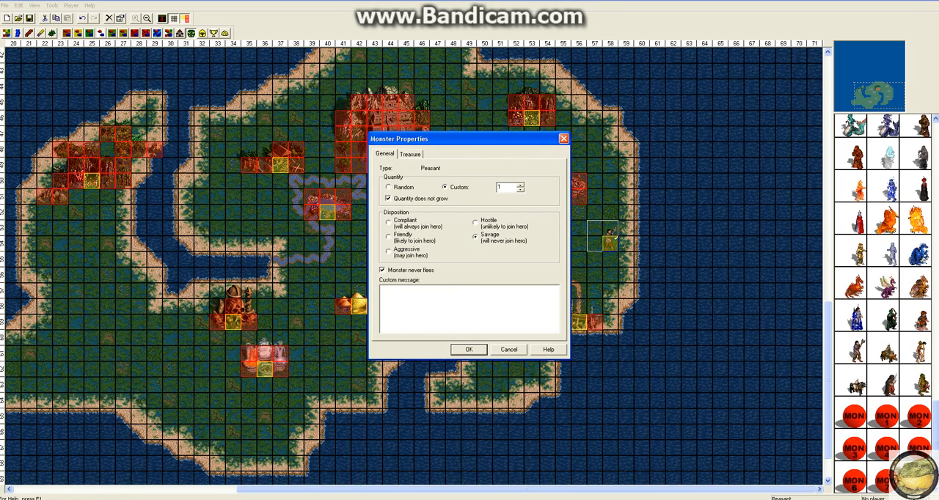
click(410, 154)
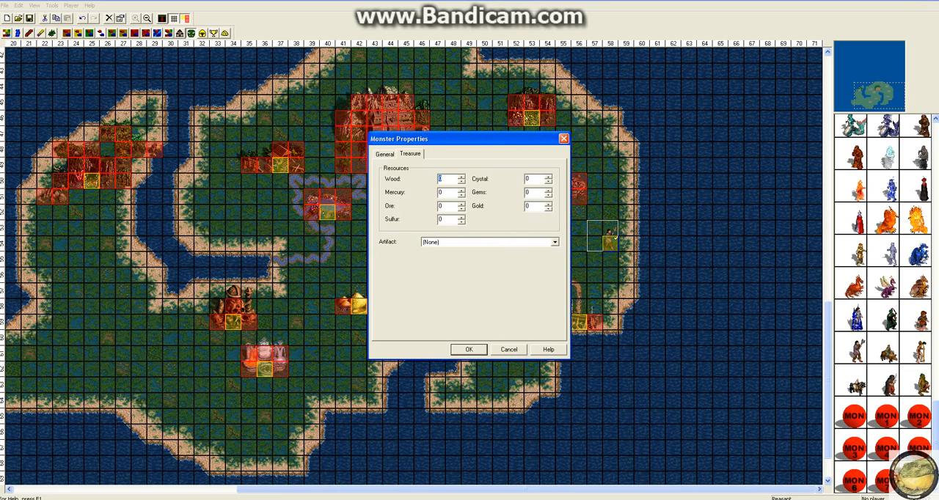
click(385, 154)
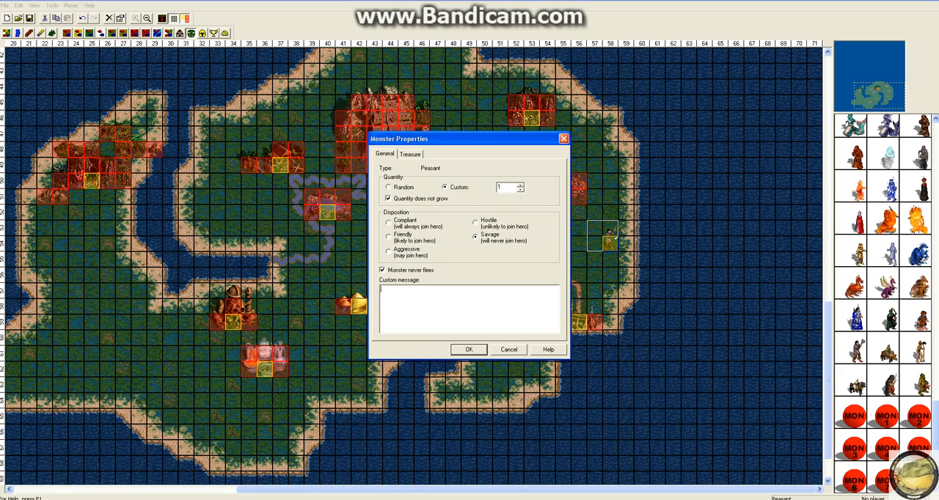
Set the Peasant's custom message to "Purple Rhinos, I say!" and check the artifact choices for its treasure.
text(Purple Rhinos, I ssay!)
key(Left)
key(Left)
key(Left)
key(Left)
key(BackSpace)
key(ctrl+Tab)
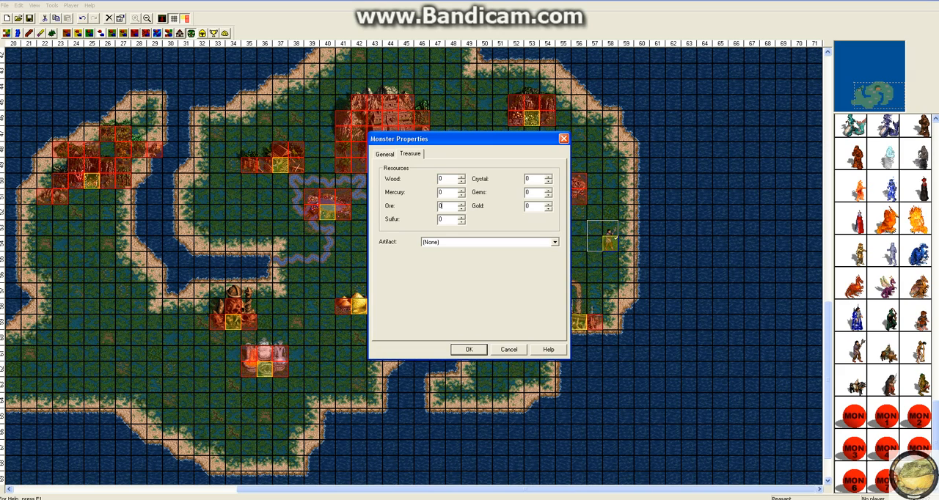
click(554, 242)
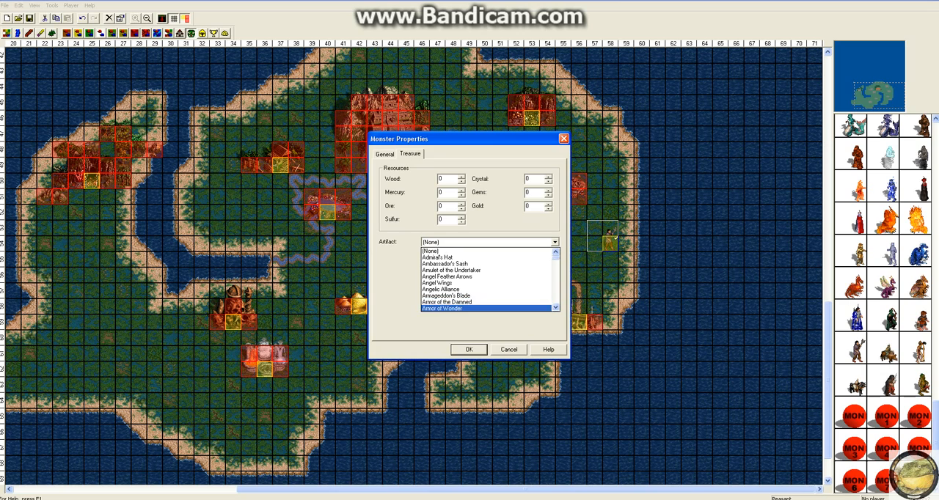
click(469, 350)
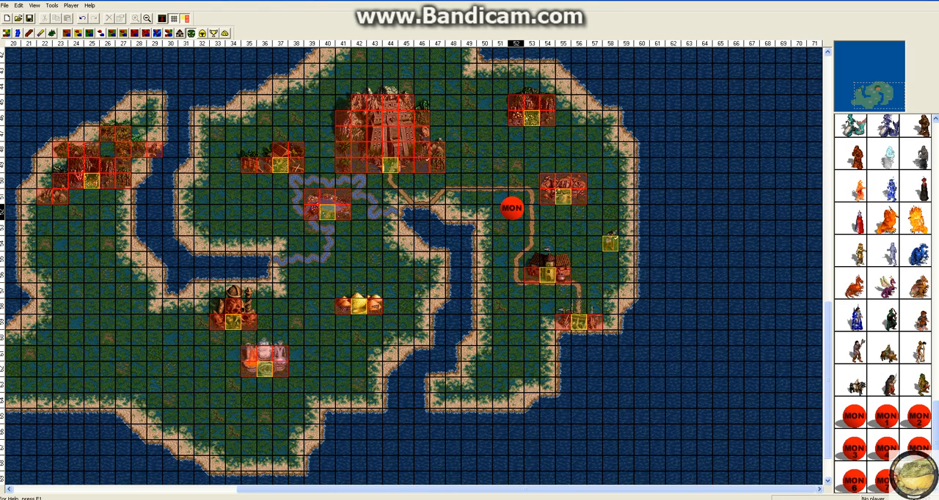
Place a Random Monster below the northeastern building's entrance at column 53 and a Random Monster 1 below the southern one at column 36.
click(508, 208)
drag(513, 209, 529, 129)
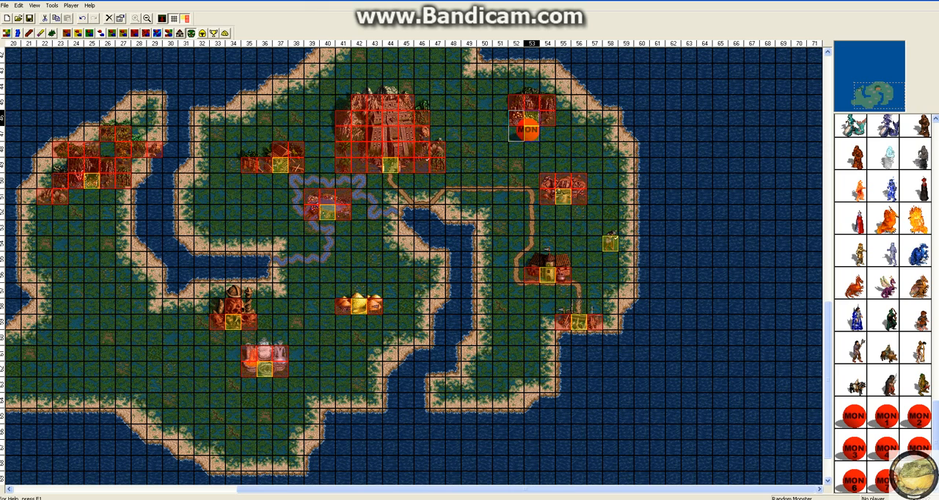
click(548, 134)
scroll(578, 135, up, 1)
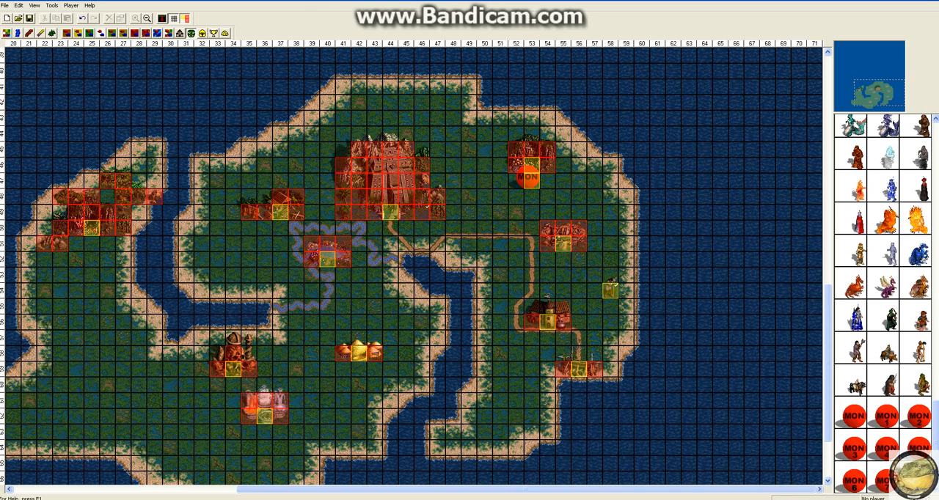
click(886, 416)
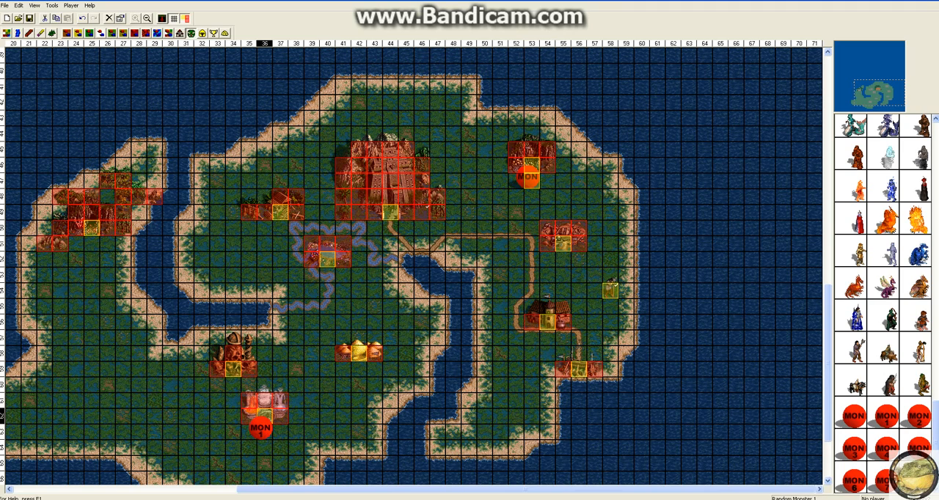
click(262, 428)
Place Random Monster 2 below the building entrance at column 37 and Random Monster 3 below the one at column 40.
click(919, 416)
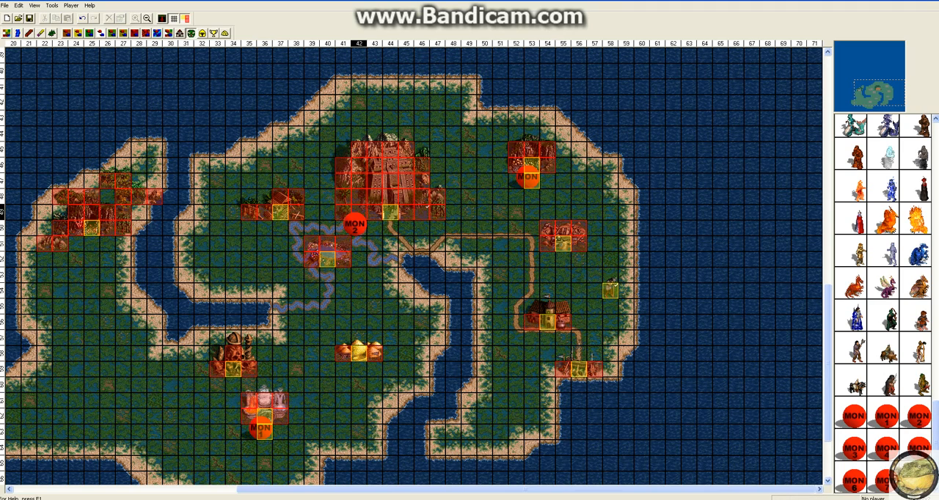
click(279, 227)
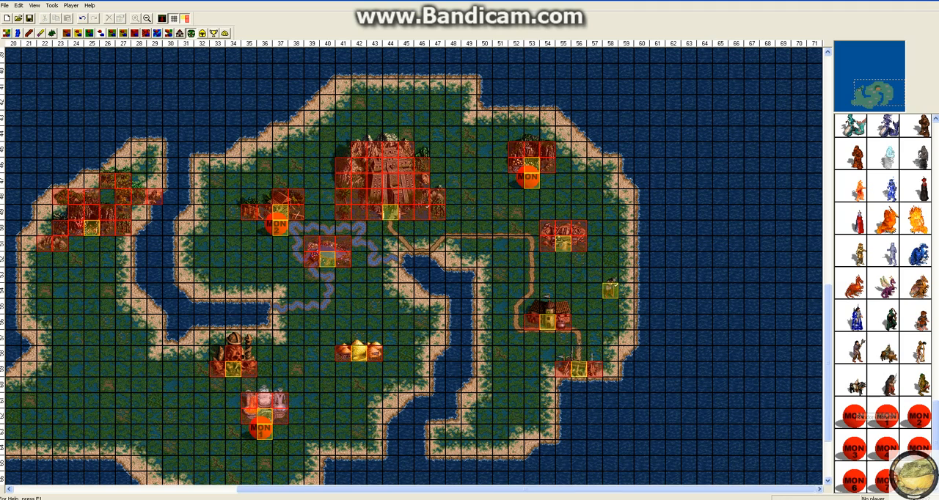
click(853, 449)
click(323, 270)
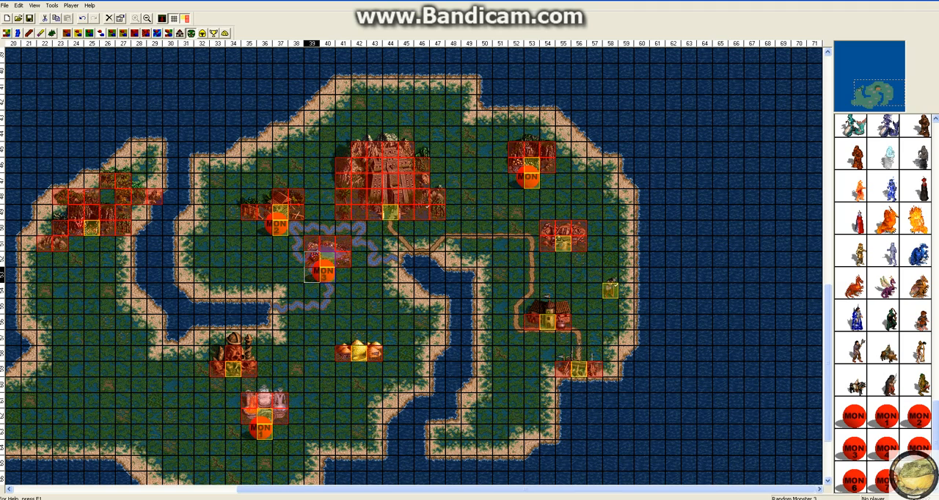
Place Random Monster 4 below the building entrance at column 55 and Random Monster 5 below the one at column 54.
click(886, 449)
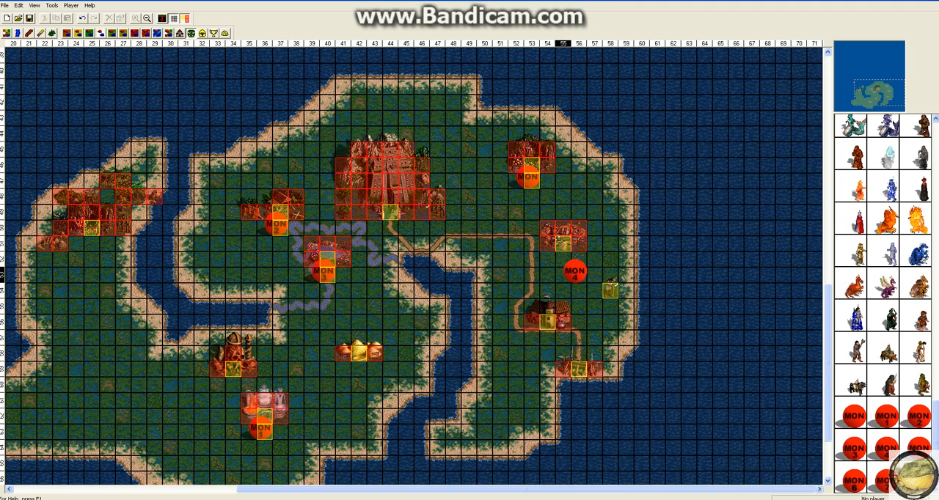
click(562, 259)
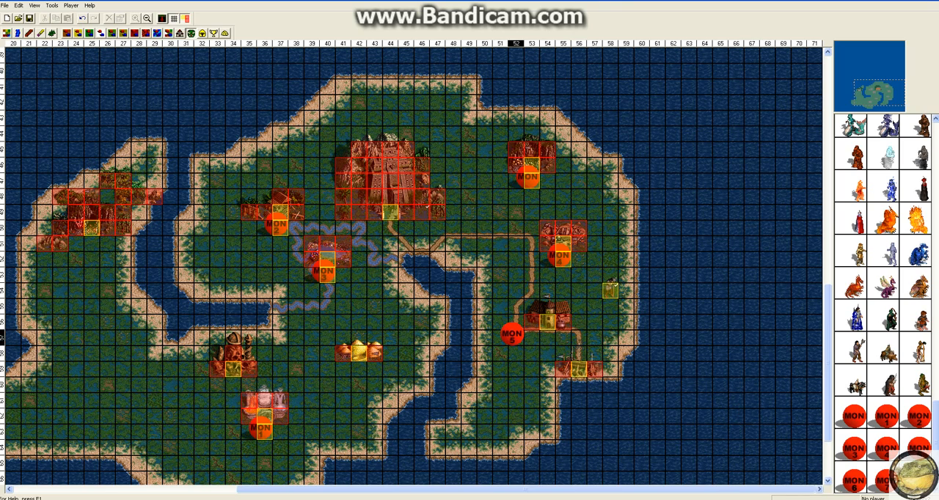
click(543, 334)
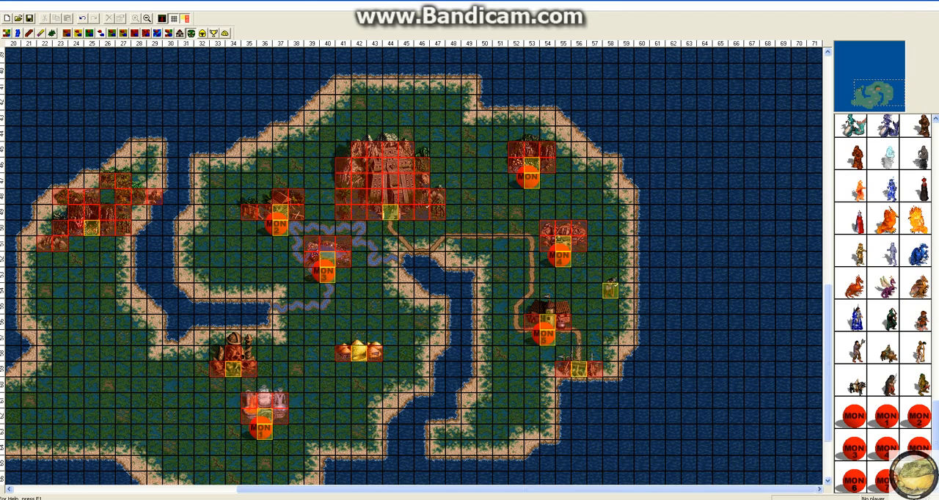
key(F1)
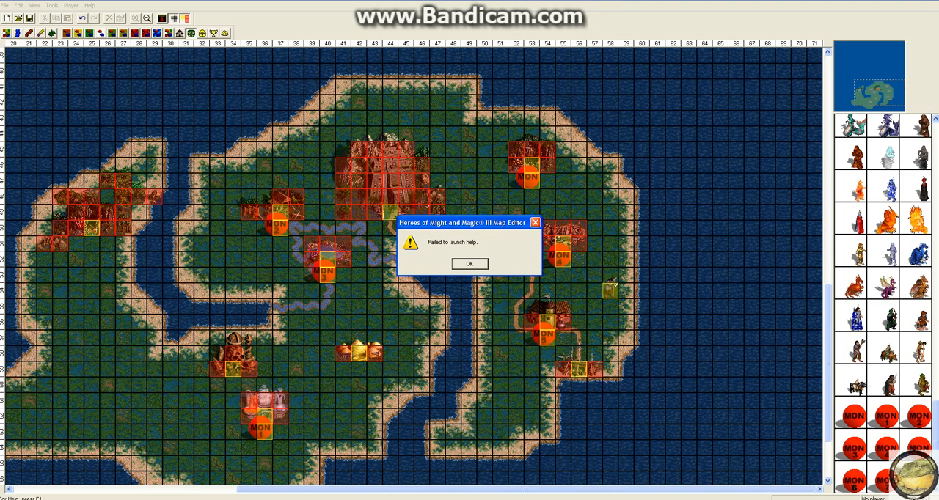
key(Return)
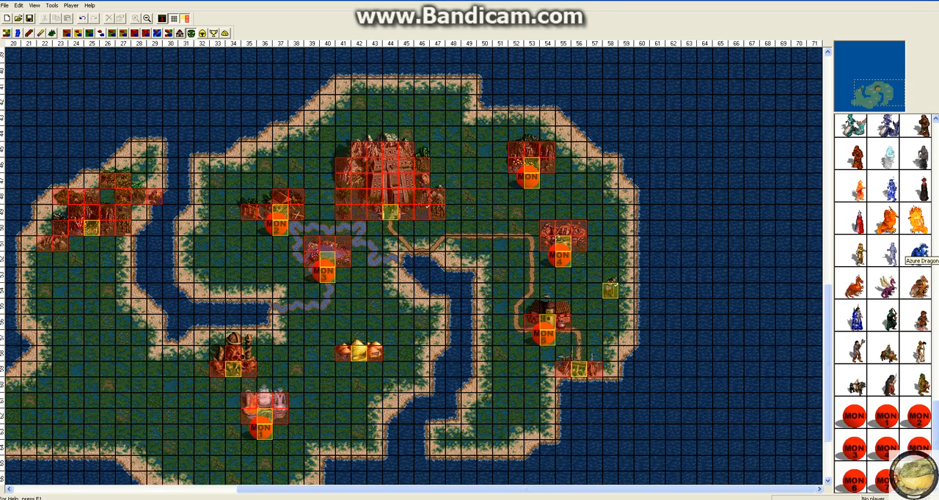
key(Page_Up)
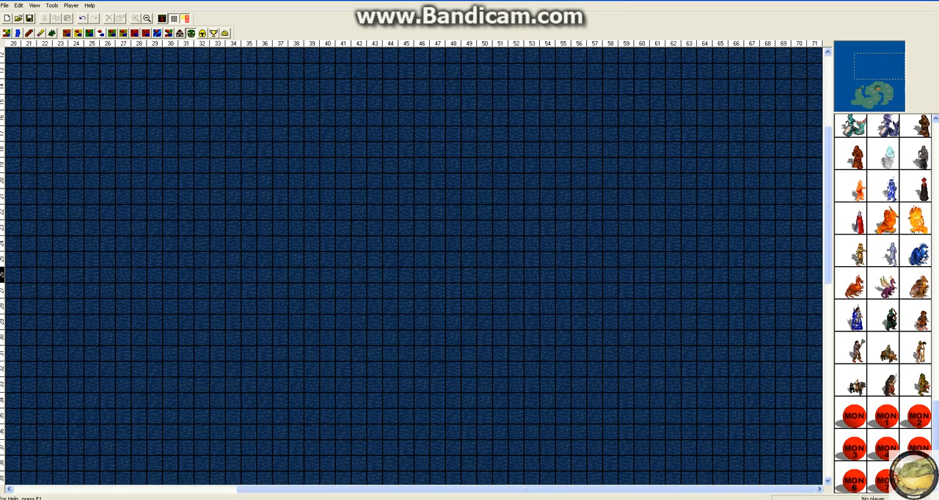
Place Random Monster 7 below the northwestern building entrance at column 25 and Random Monster 6 below the one at column 34.
click(866, 99)
click(873, 96)
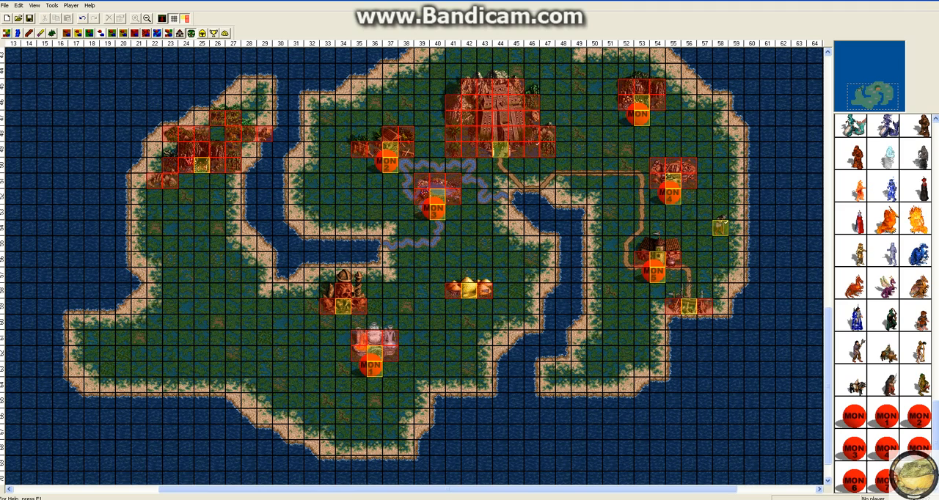
click(197, 177)
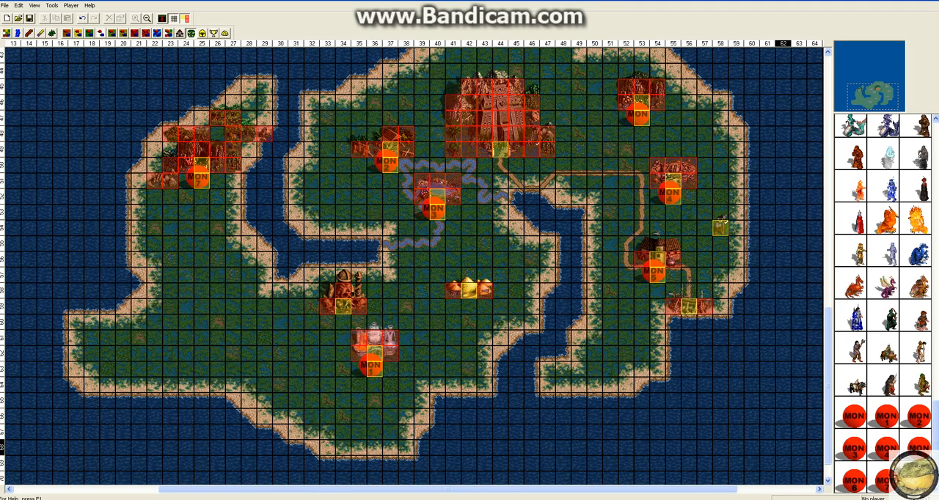
click(287, 305)
drag(292, 304, 339, 317)
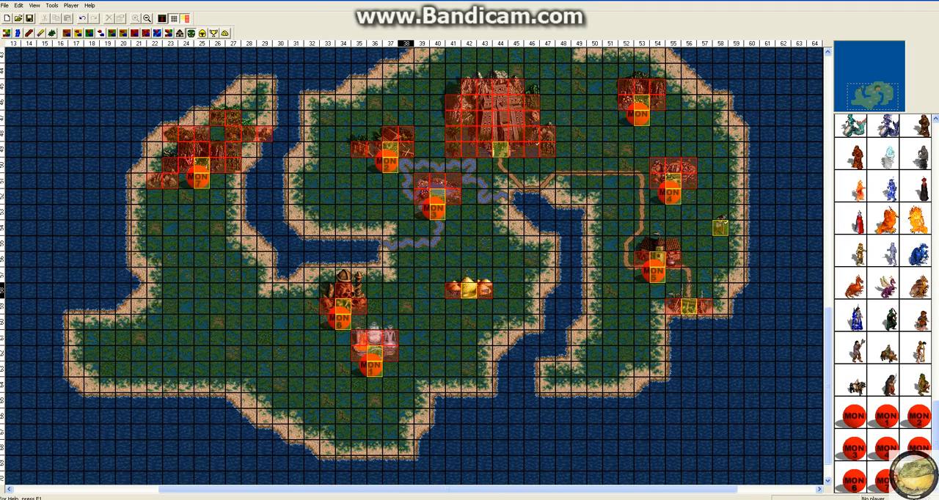
Make Player 7 (teal) the active player and place a Random Hero on the western coast around column 23, row 58.
click(202, 33)
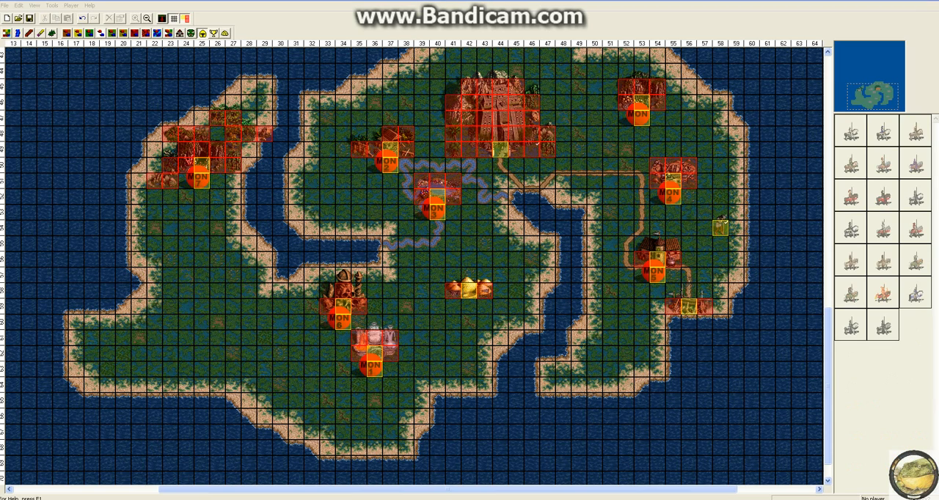
click(71, 6)
click(88, 75)
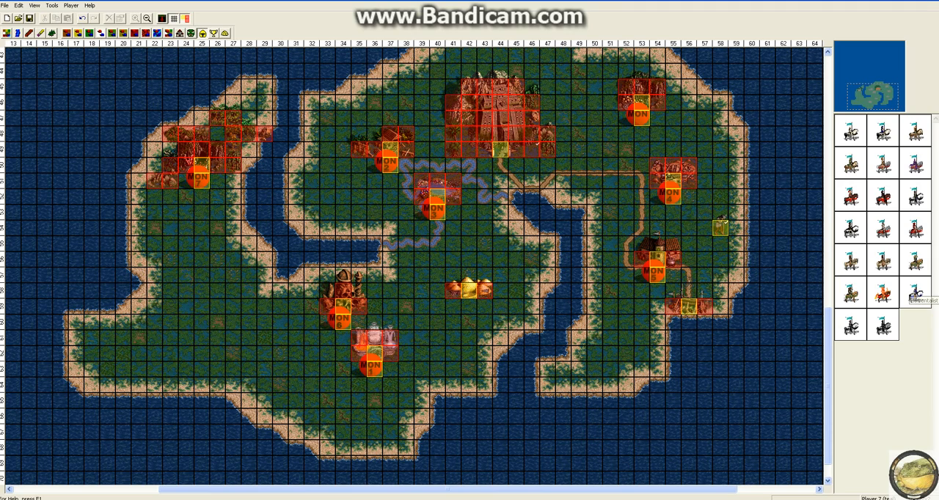
click(851, 325)
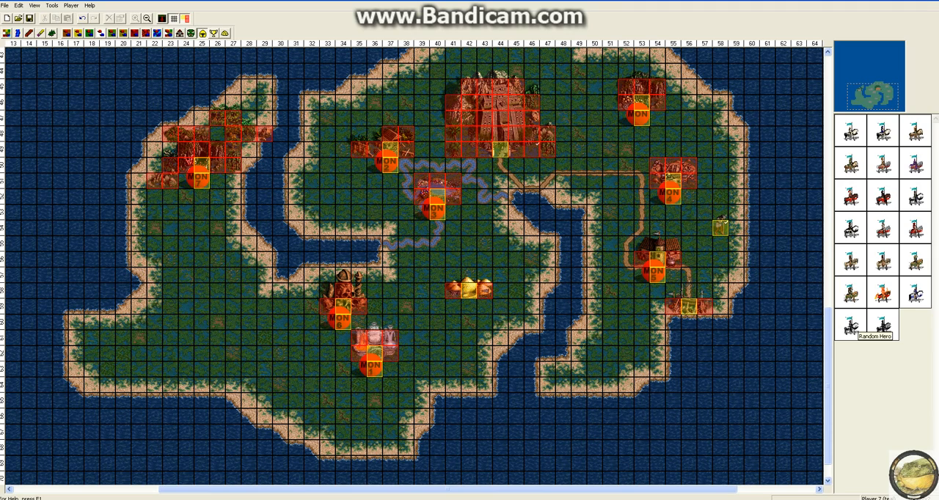
click(176, 286)
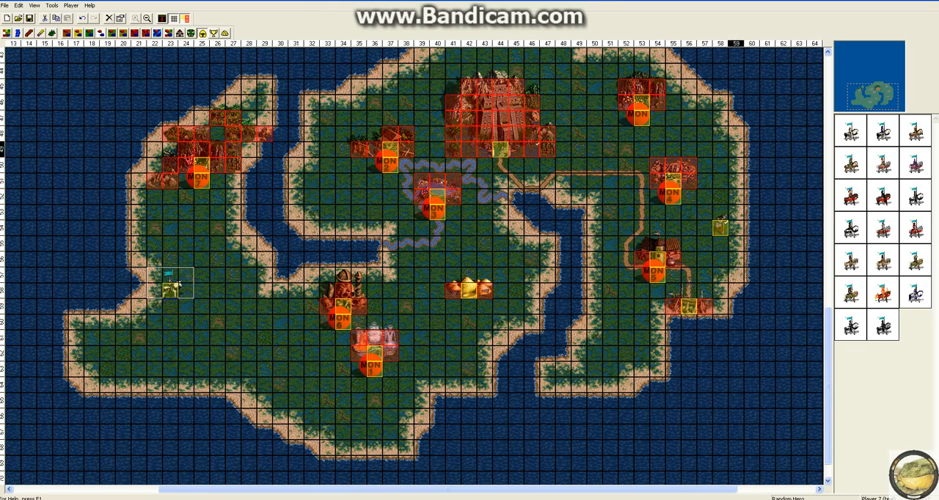
Set the Random Hero's patrol to Radius 10 squares, keeping Player 7 (teal) as owner and the experience uncustomized.
right_click(173, 285)
click(198, 358)
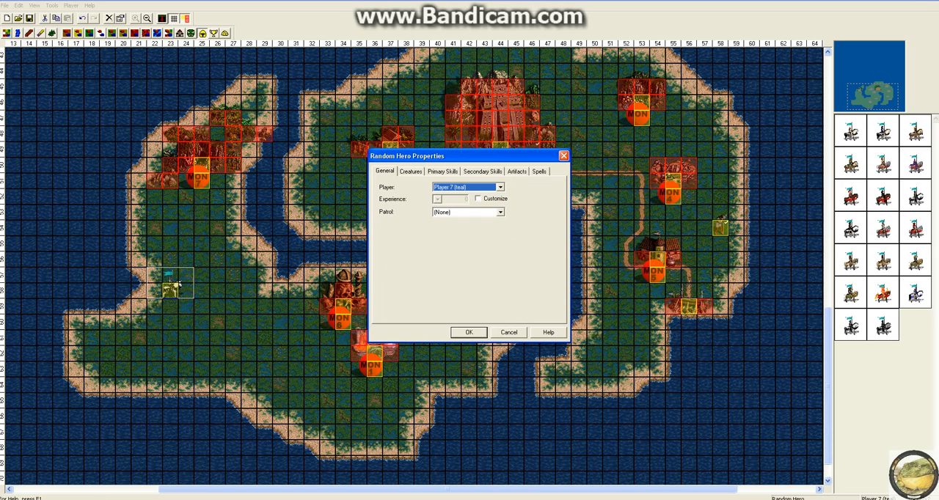
click(501, 187)
click(470, 234)
click(478, 199)
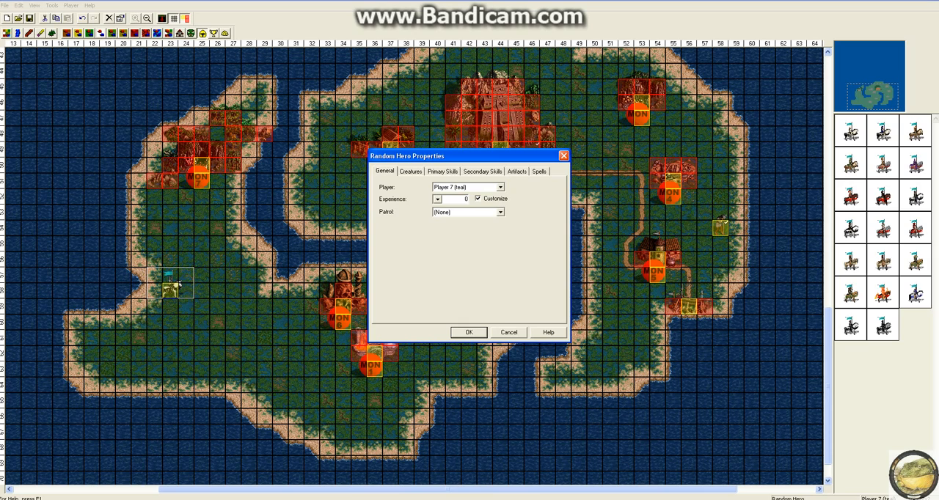
click(479, 199)
click(500, 212)
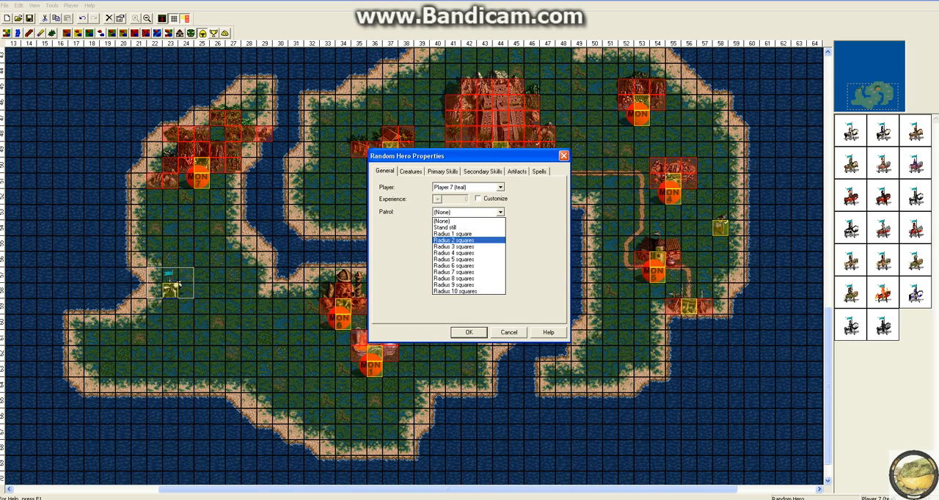
click(456, 291)
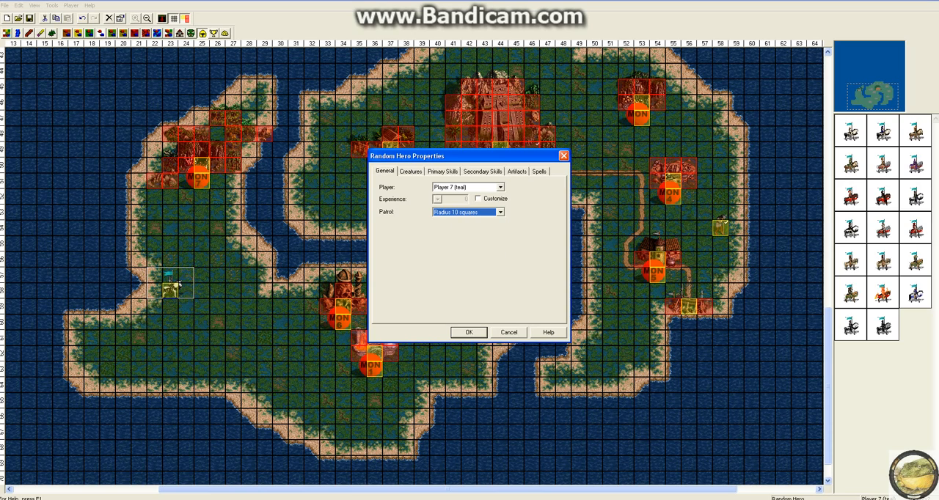
key(ctrl+Tab)
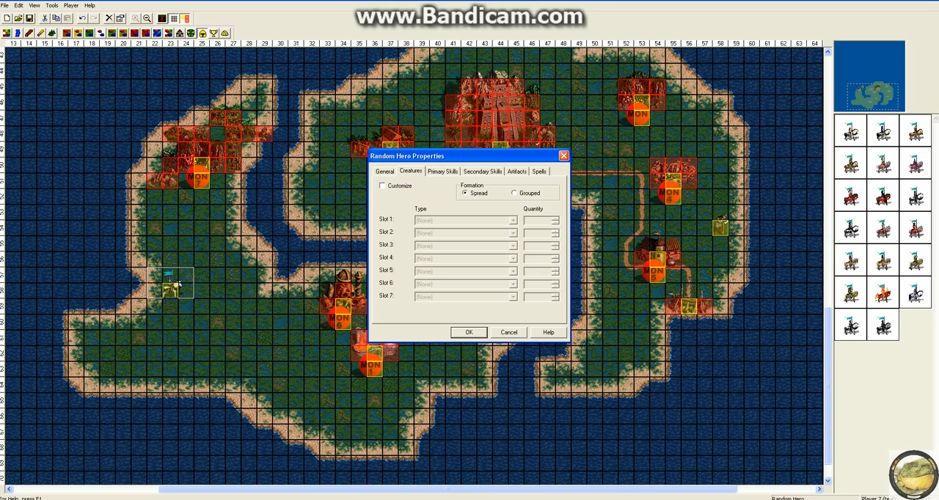
click(505, 332)
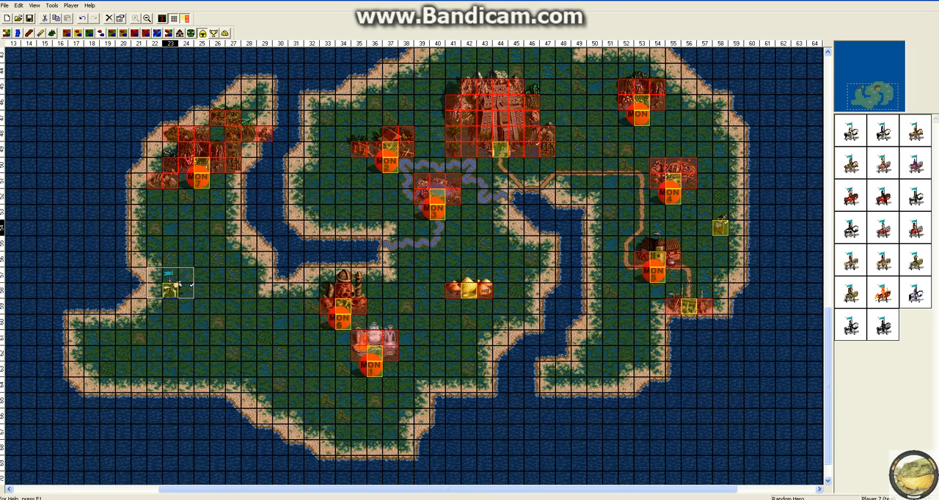
Enable custom primary skills for the Random Hero and adjust its attack skill, defense skill and spell power.
right_click(172, 283)
click(198, 356)
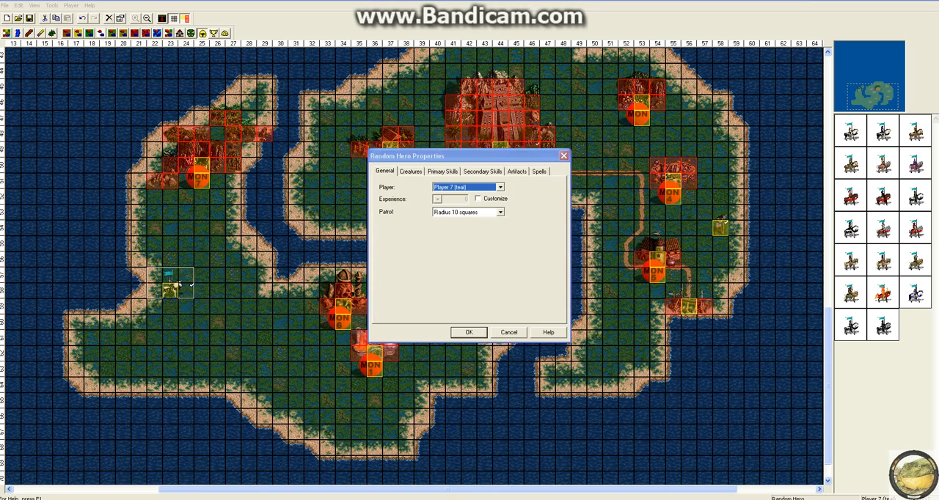
key(ctrl+Tab)
key(ctrl+Tab)
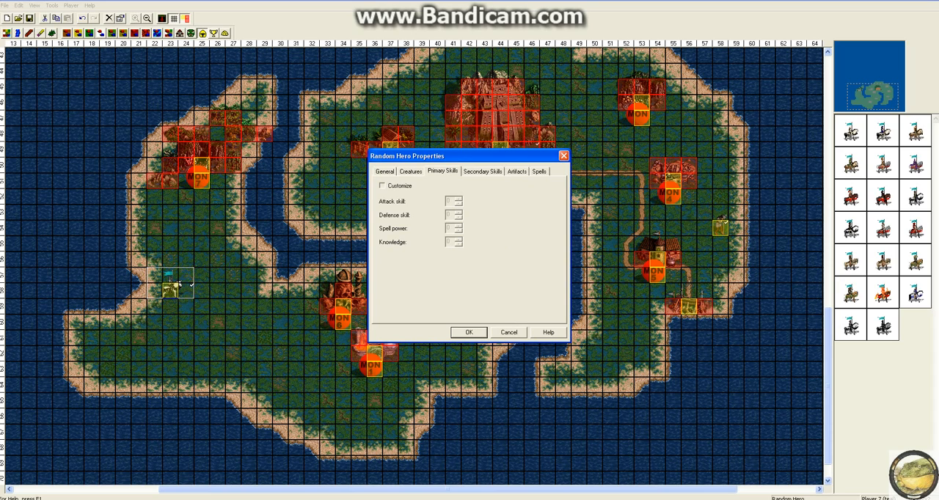
click(382, 186)
double_click(458, 199)
key(Tab)
click(459, 217)
click(458, 226)
click(458, 226)
click(459, 226)
click(458, 226)
click(458, 226)
click(459, 226)
Raise the Random Hero's knowledge, trying 99 before entering 19.
click(459, 240)
click(459, 240)
click(458, 240)
click(458, 240)
click(458, 244)
click(459, 240)
click(458, 240)
click(459, 240)
click(458, 239)
click(458, 240)
key(BackSpace)
text(99)
key(BackSpace)
text(19)
key(BackSpace)
key(BackSpace)
text(19)
Enable custom secondary skills and look through the skill types available for Skill 1.
click(483, 172)
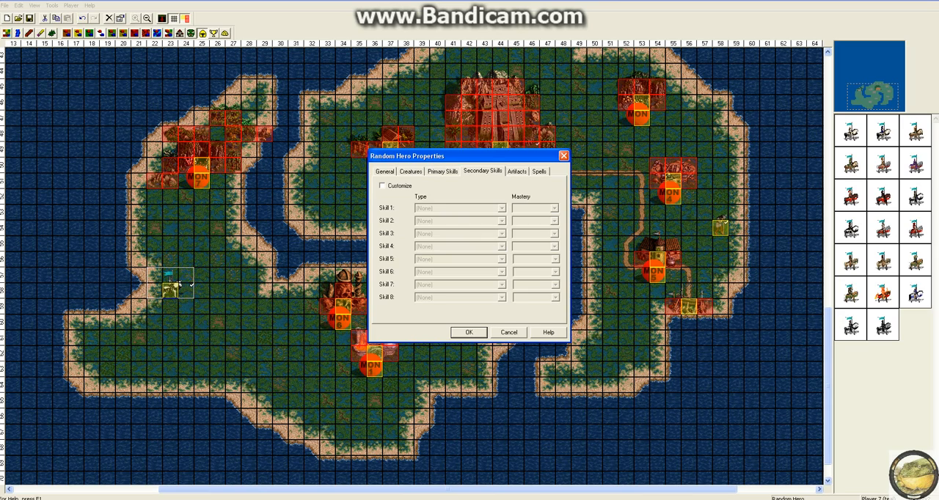
click(381, 185)
click(502, 209)
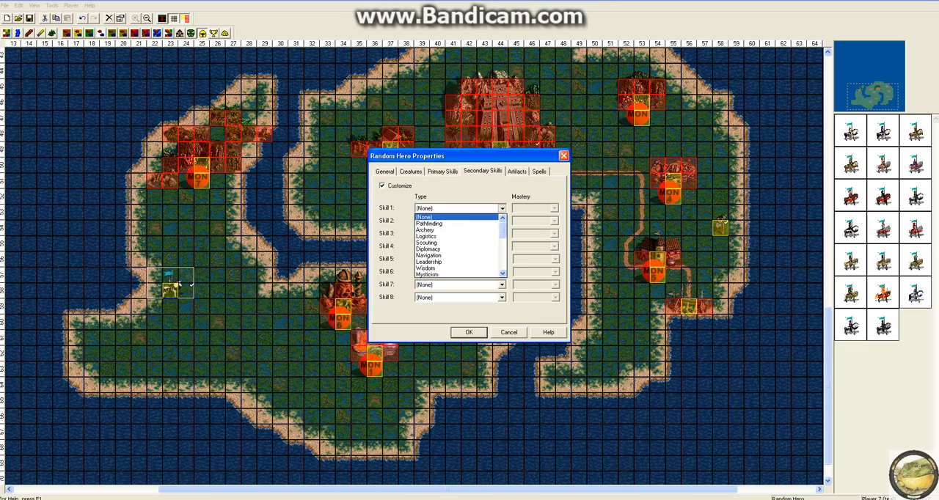
scroll(459, 246, down, 7)
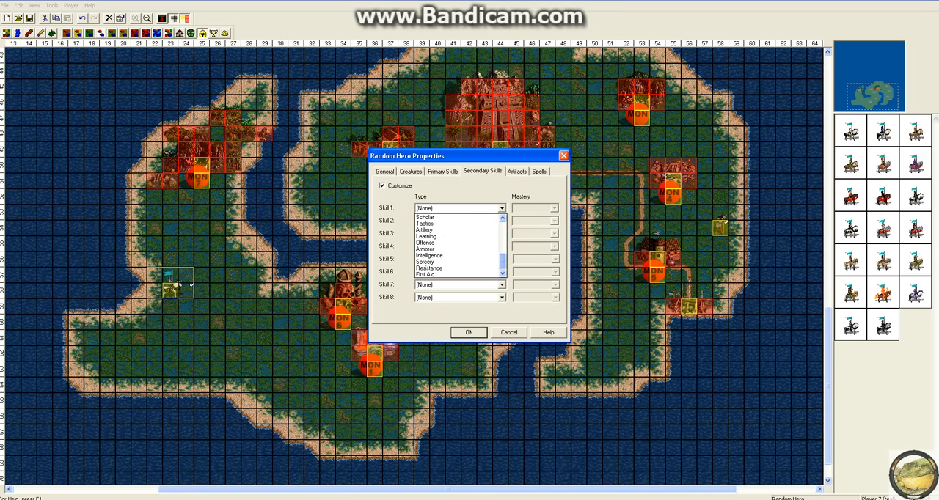
click(501, 208)
click(502, 209)
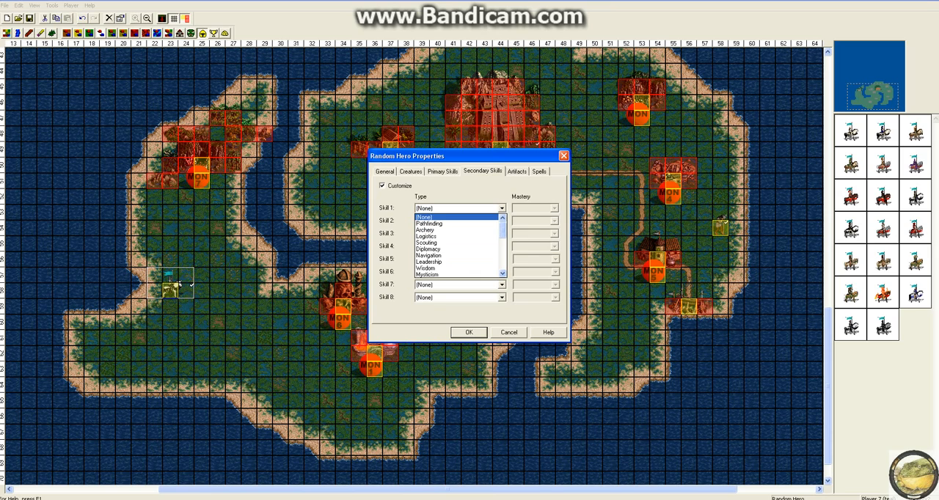
click(459, 217)
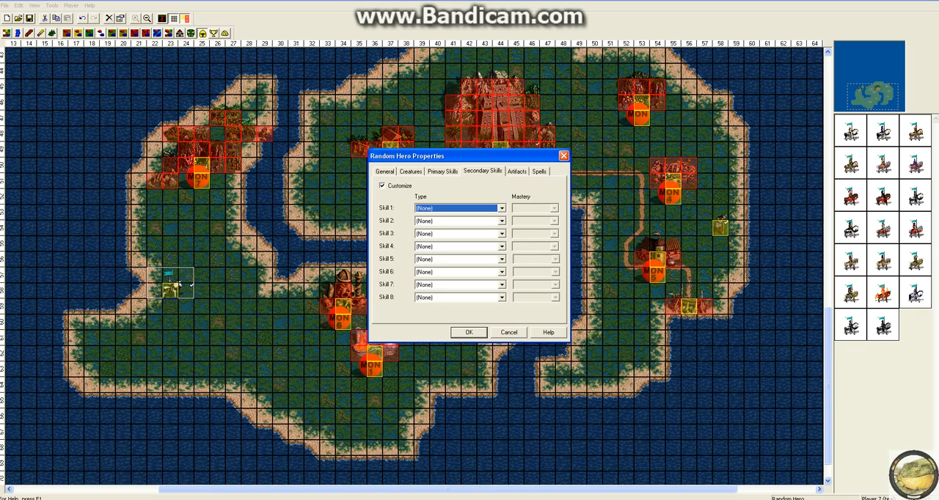
Try Navigation with Expert mastery as Skill 1 and turn the secondary skill customization back off.
click(502, 209)
click(458, 255)
click(554, 209)
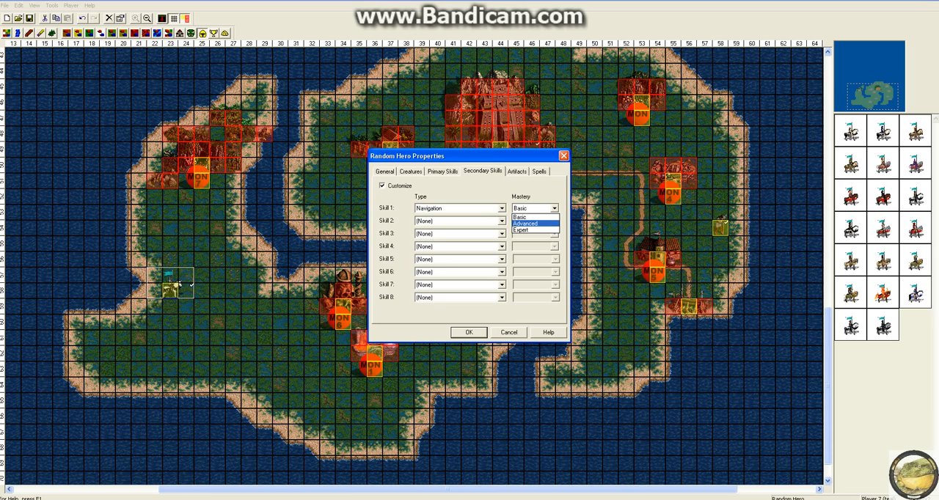
click(530, 230)
click(382, 187)
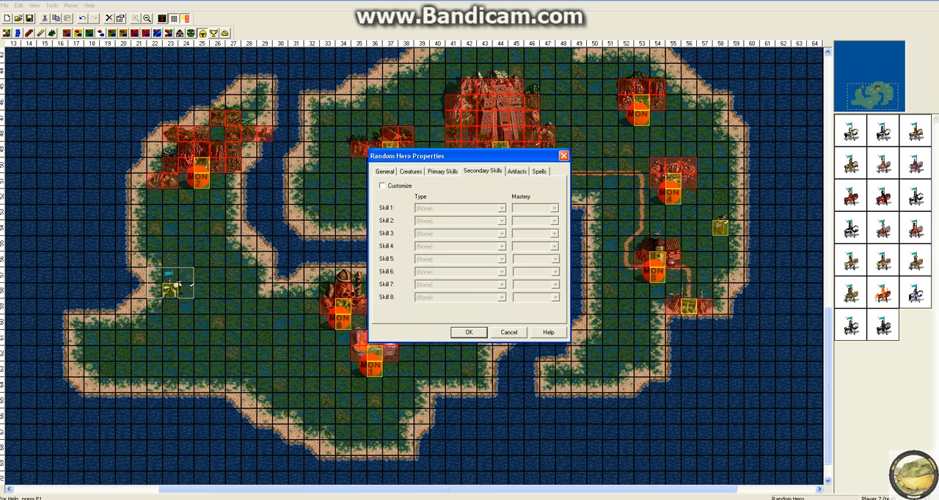
Enable custom artifacts for the Random Hero.
click(385, 172)
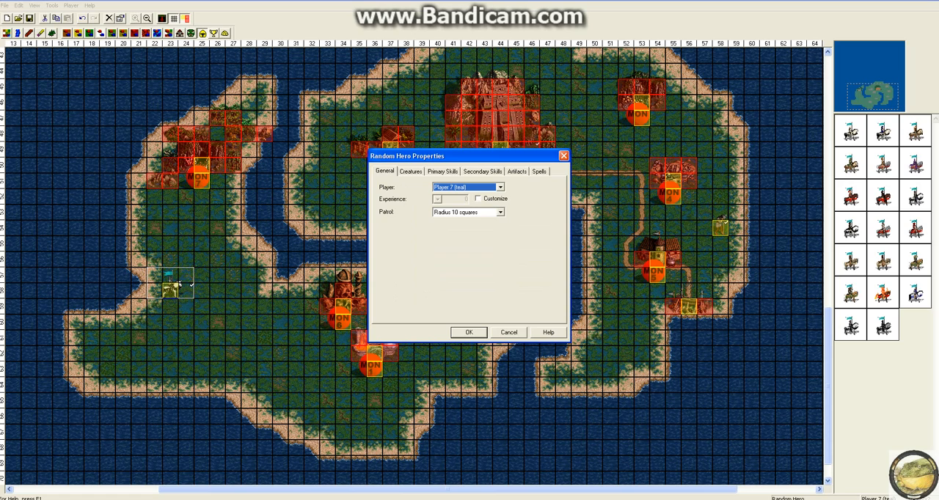
click(517, 172)
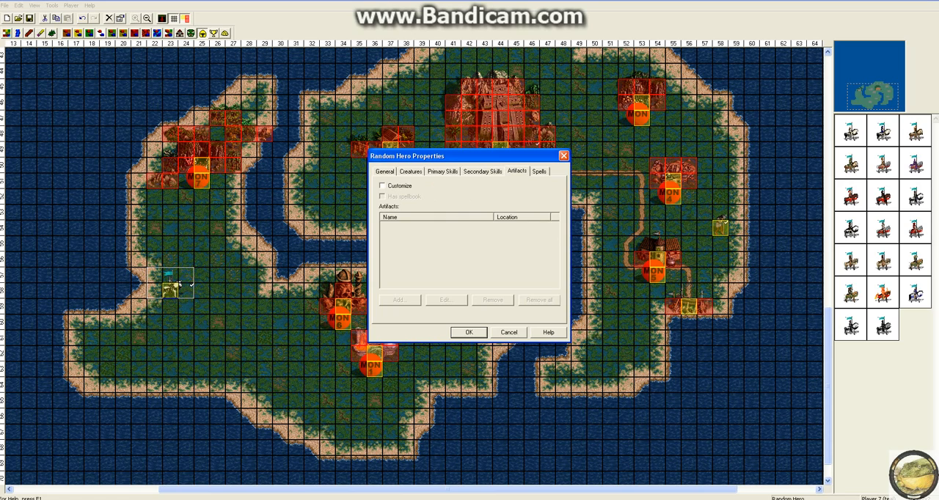
click(383, 185)
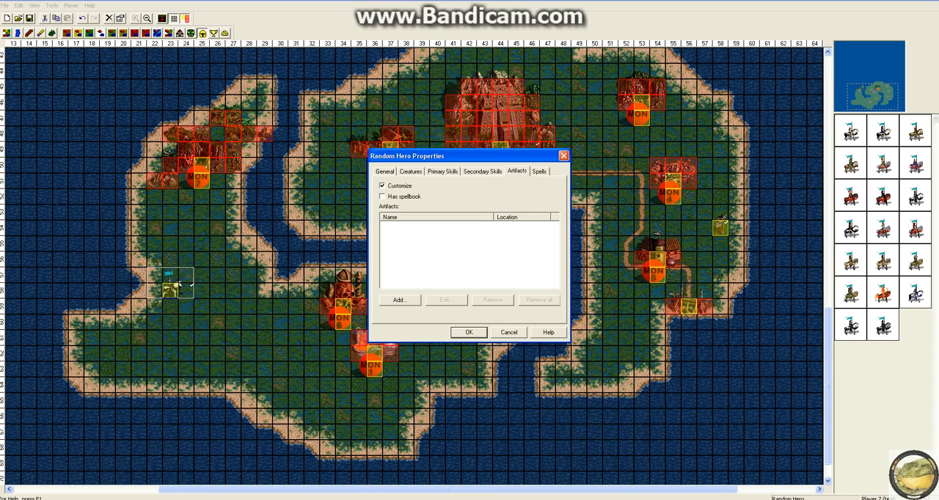
click(382, 186)
click(382, 186)
Add the Arms of Legion artifact to the Random Hero, equipped in Misc 1.
click(399, 300)
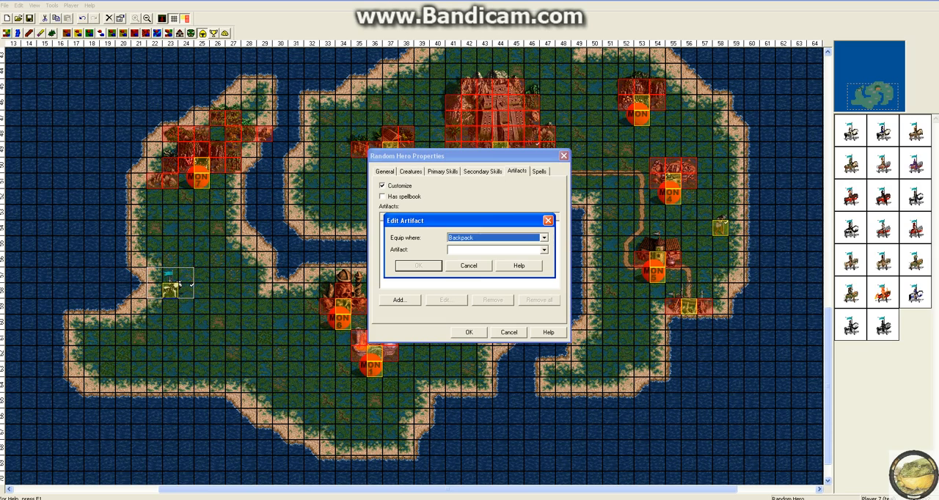
click(543, 238)
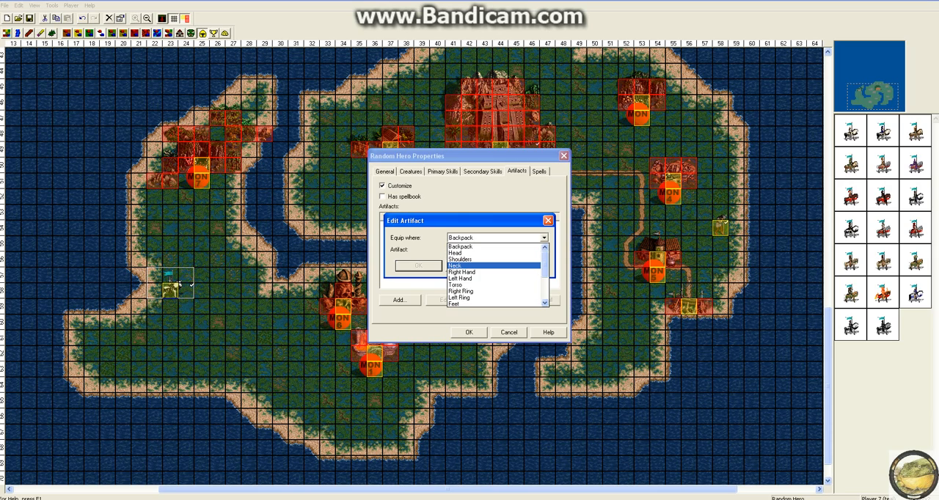
drag(545, 265, 544, 291)
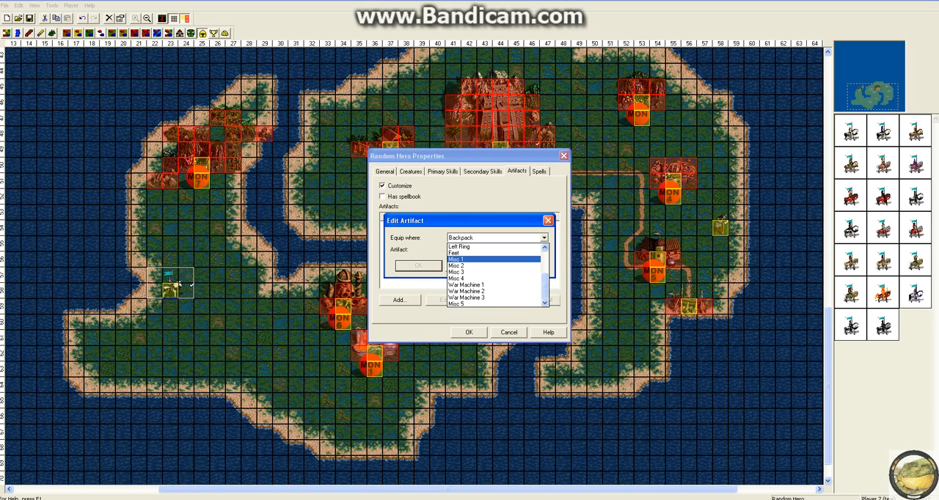
click(495, 260)
click(544, 250)
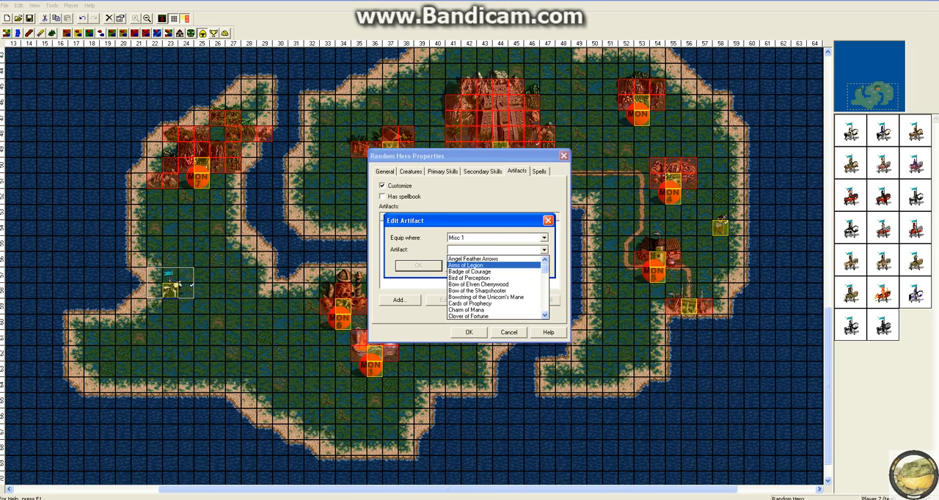
click(484, 266)
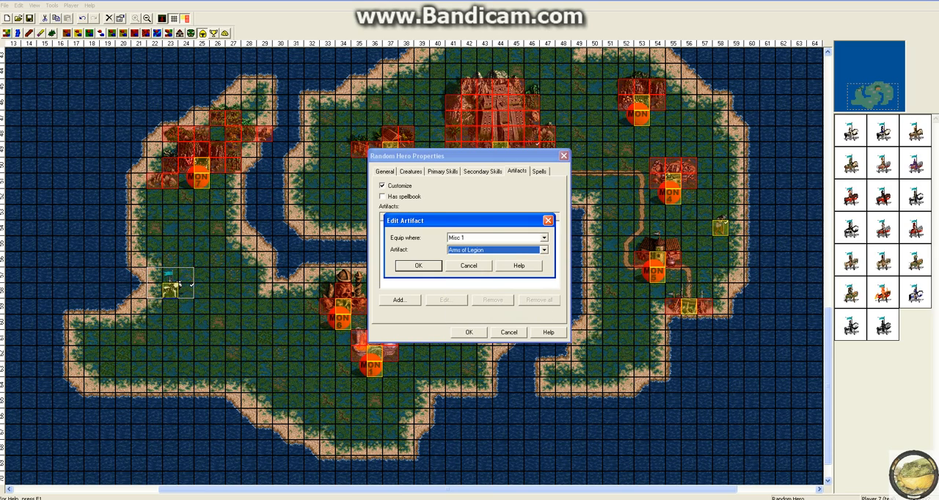
click(418, 265)
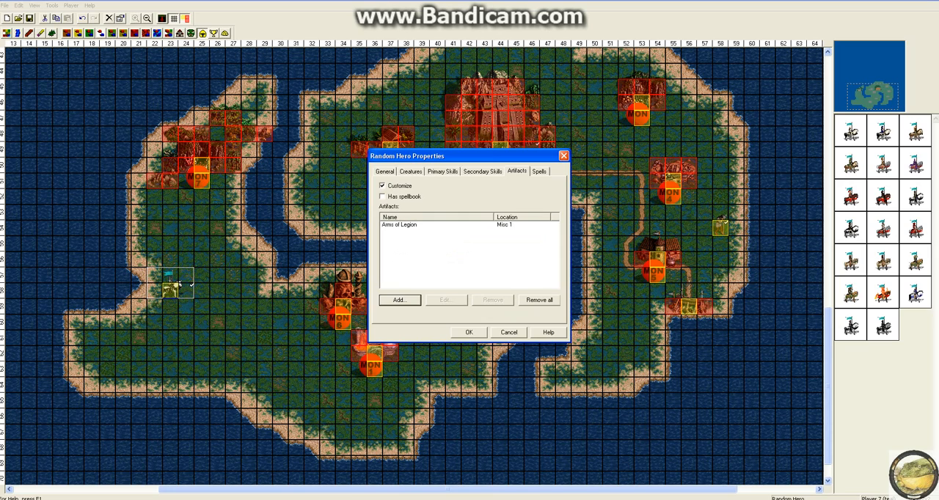
Change the Random Hero's Arms of Legion artifact so it is carried in the Backpack.
click(469, 332)
click(399, 225)
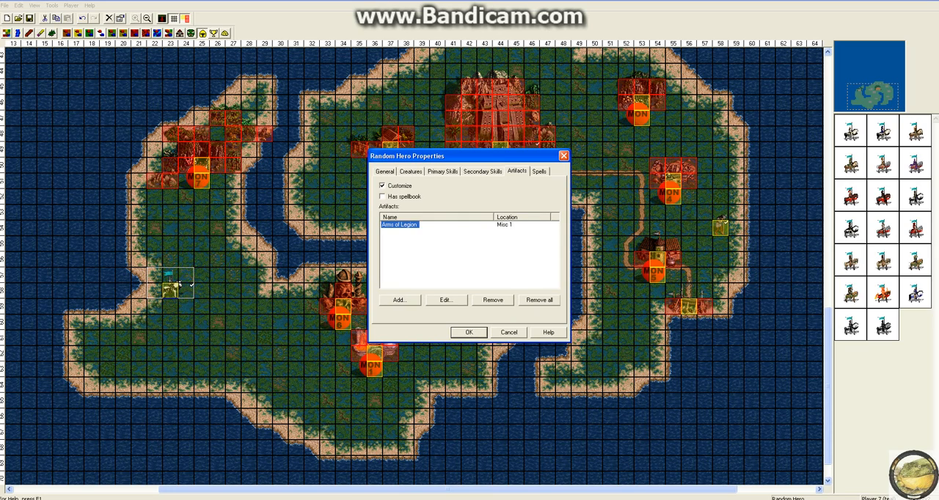
click(446, 300)
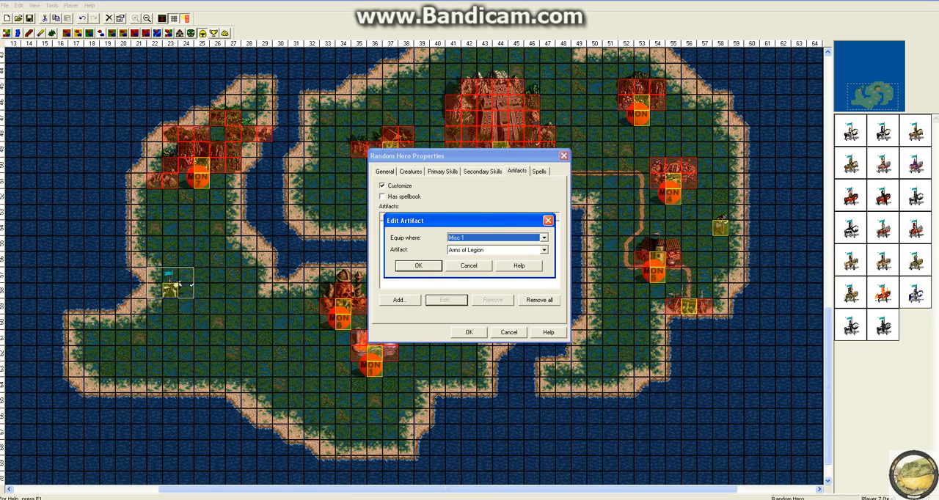
click(543, 237)
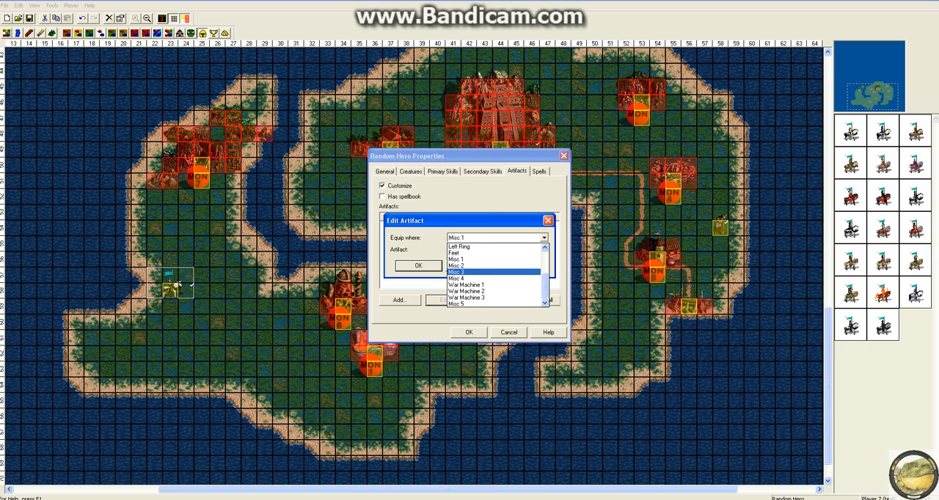
scroll(495, 272, up, 3)
scroll(494, 272, down, 1)
click(544, 237)
click(544, 238)
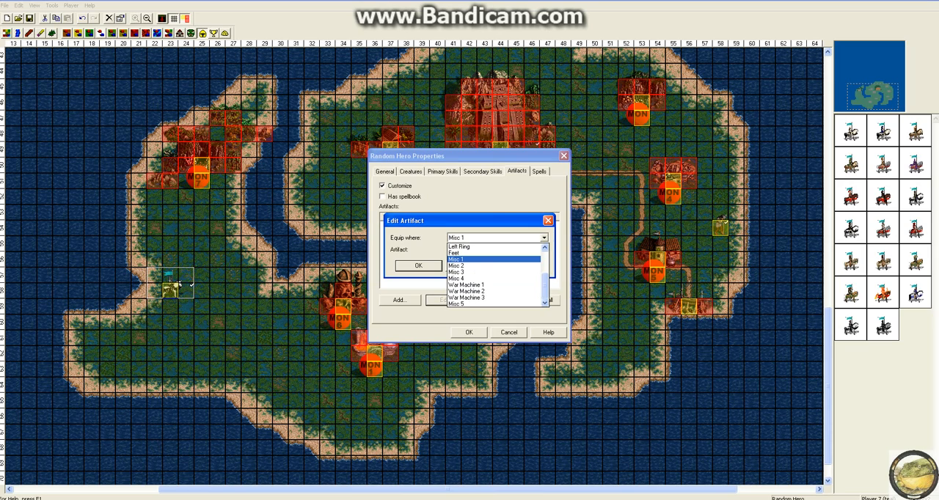
drag(545, 287, 545, 261)
click(470, 247)
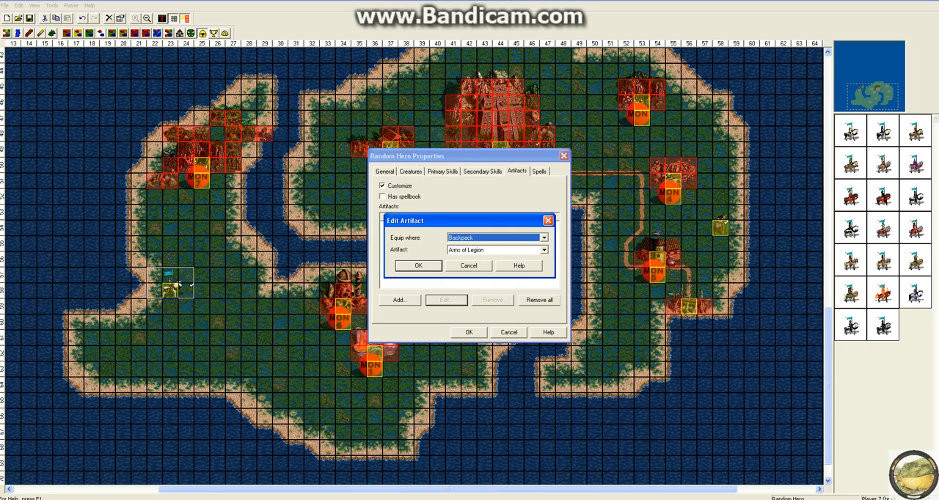
click(418, 266)
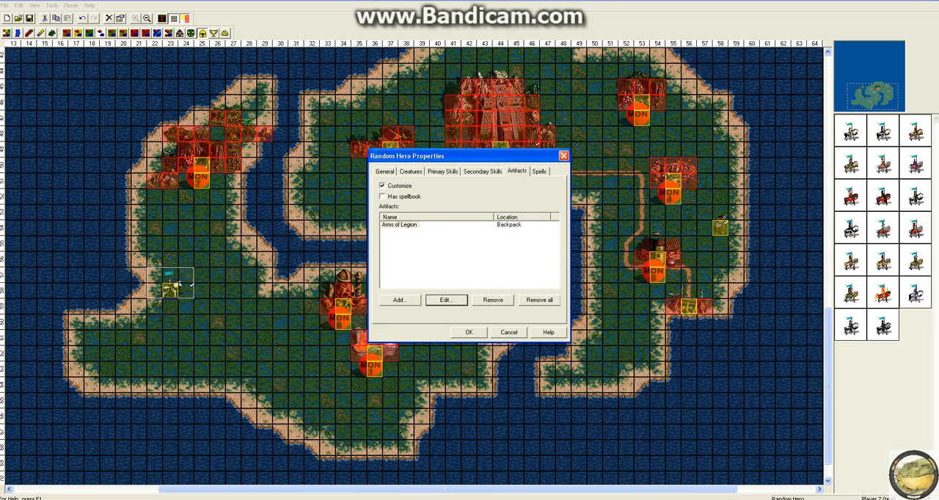
Enable custom spells for the Random Hero and review its primary and secondary skill settings.
click(540, 171)
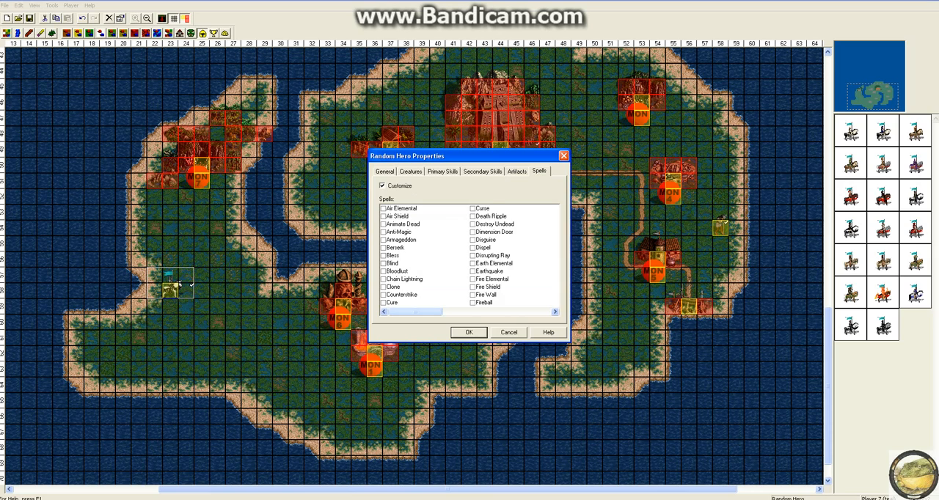
mouse_move(415, 312)
mouse_down()
mouse_move(524, 311)
mouse_move(415, 312)
mouse_up()
click(443, 170)
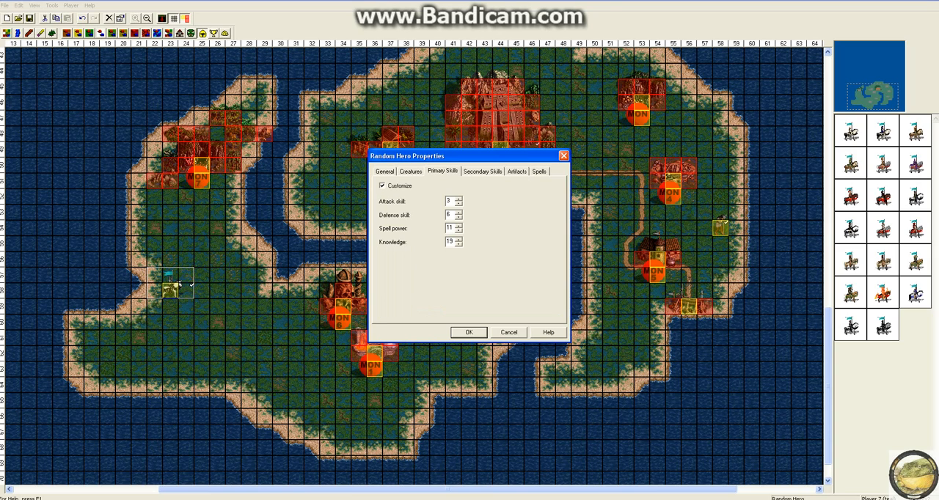
click(482, 171)
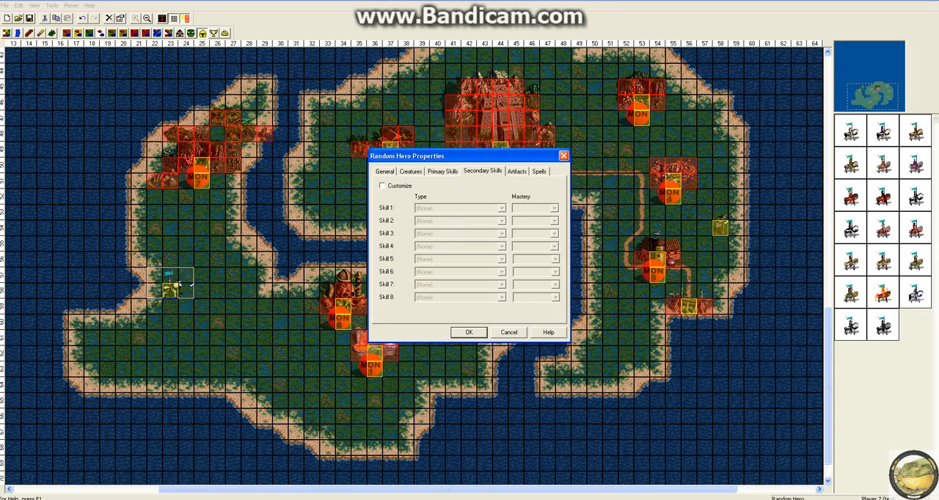
click(539, 171)
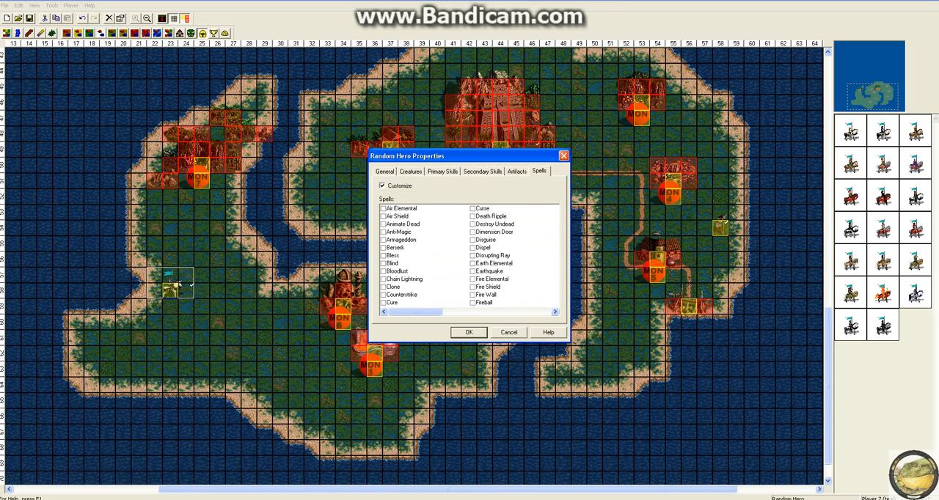
Give the Random Hero the Dispel, Disrupting Ray and Earth Elemental spells and apply the hero's properties.
click(473, 248)
click(472, 256)
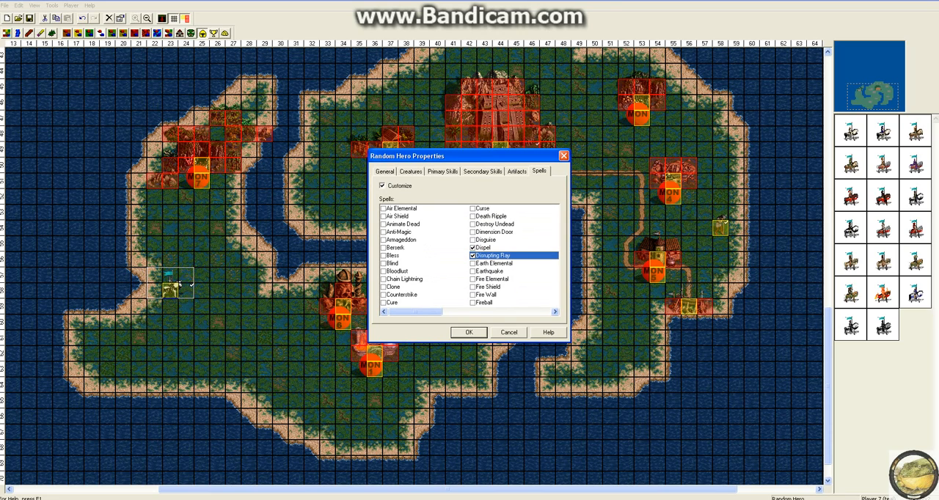
click(472, 264)
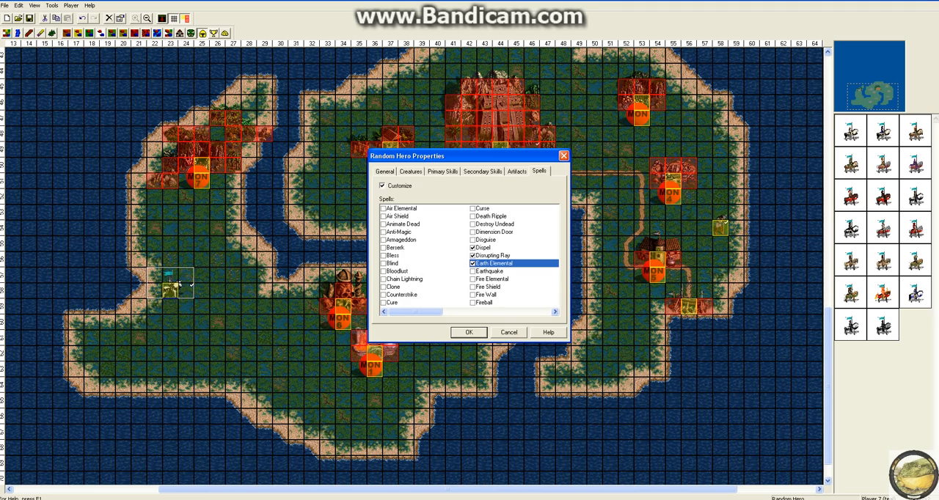
click(469, 331)
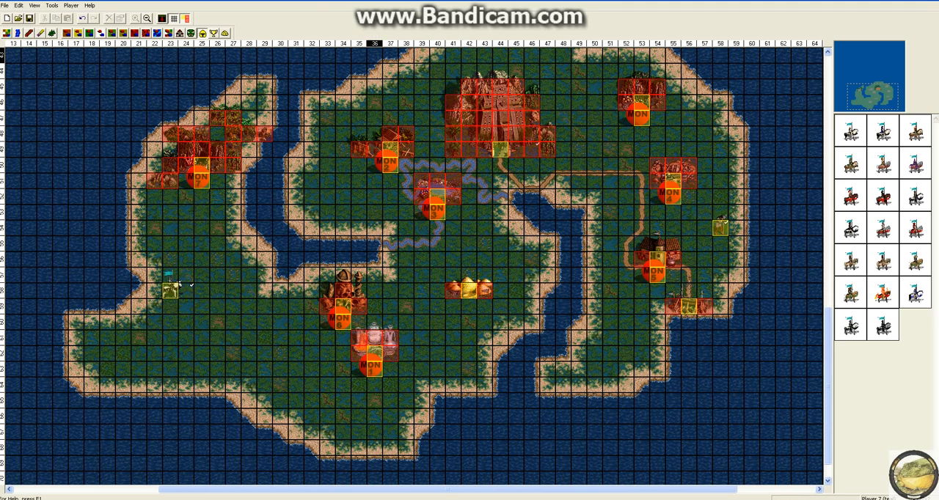
Place a Spell Scroll artifact on the island's northeastern coast and look over its guardian and general properties.
click(214, 33)
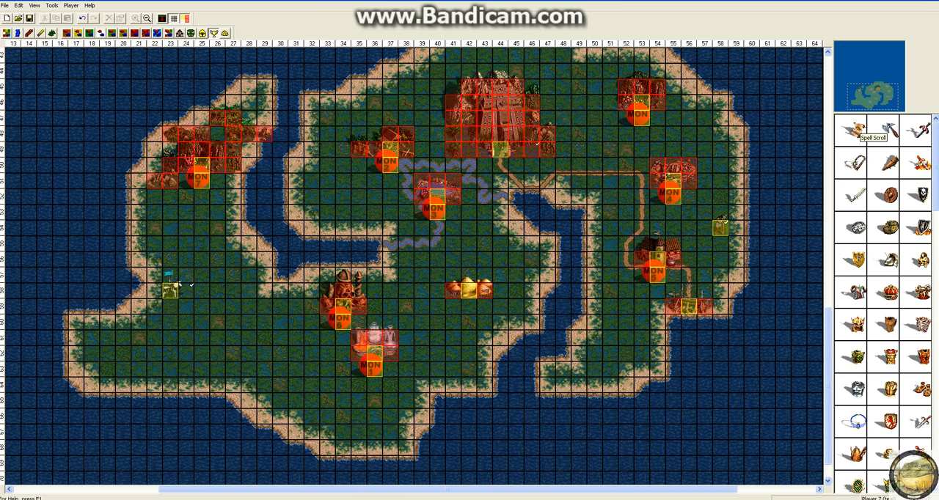
click(728, 134)
right_click(737, 132)
click(760, 204)
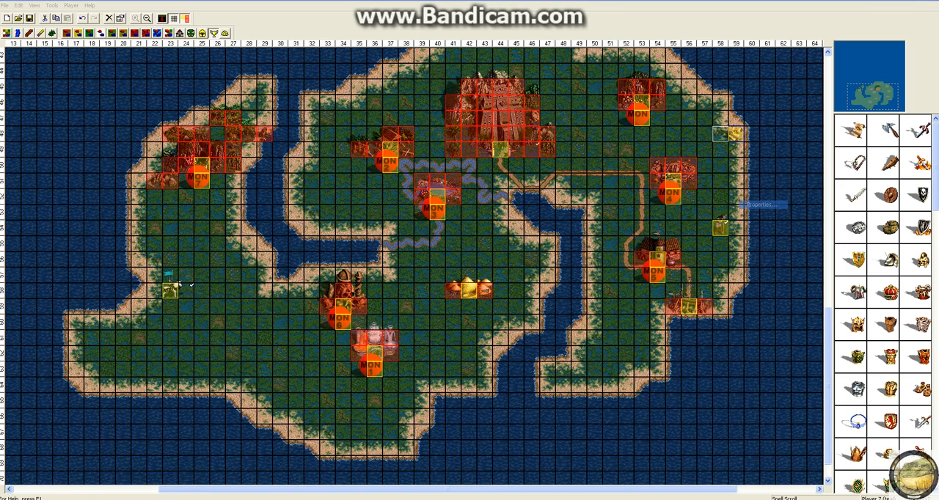
click(412, 182)
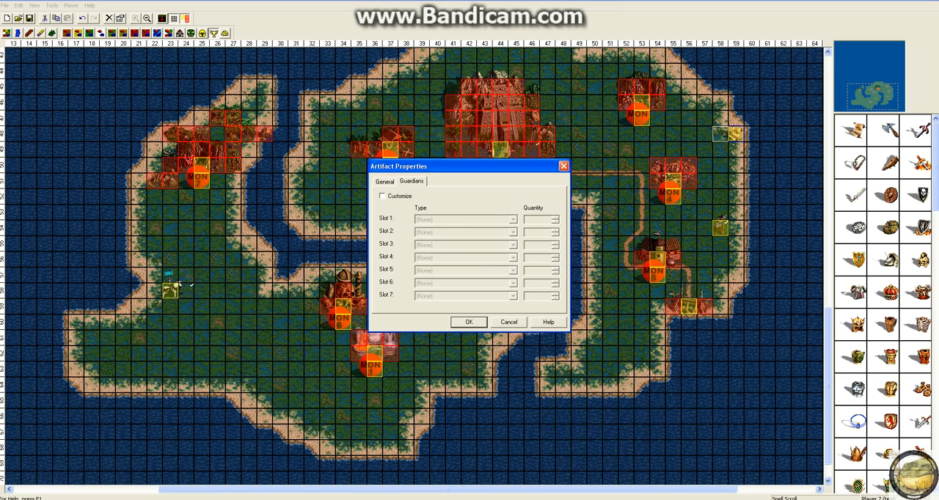
click(385, 182)
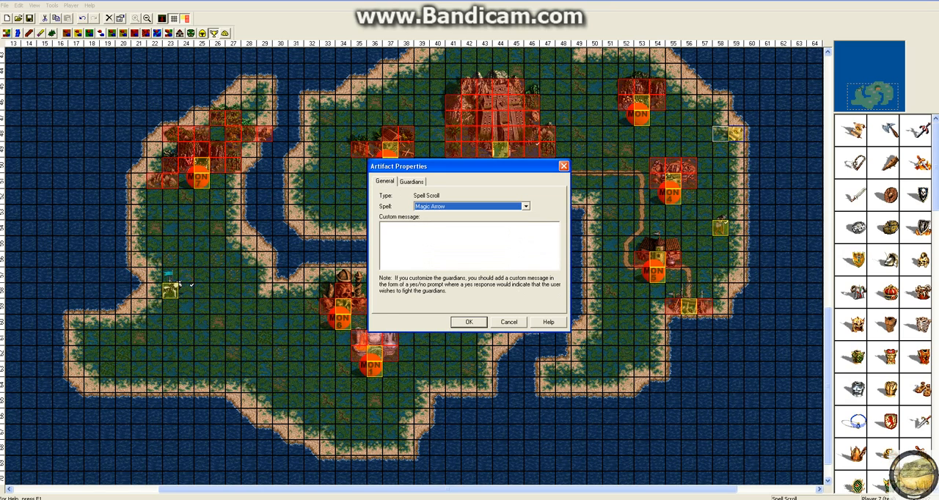
Set the Spell Scroll's spell to Water Walk, leaving its custom message empty, and apply the properties.
right_click(492, 242)
click(488, 241)
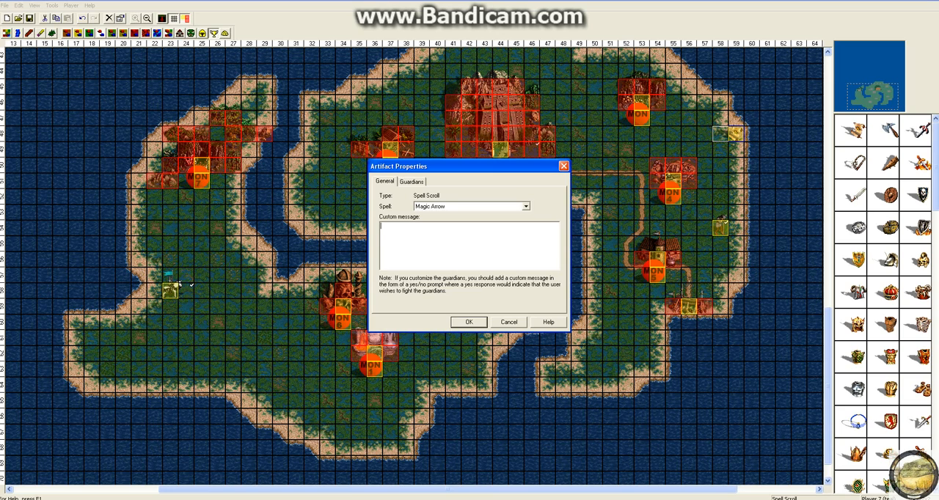
click(526, 207)
drag(526, 250, 526, 266)
click(477, 267)
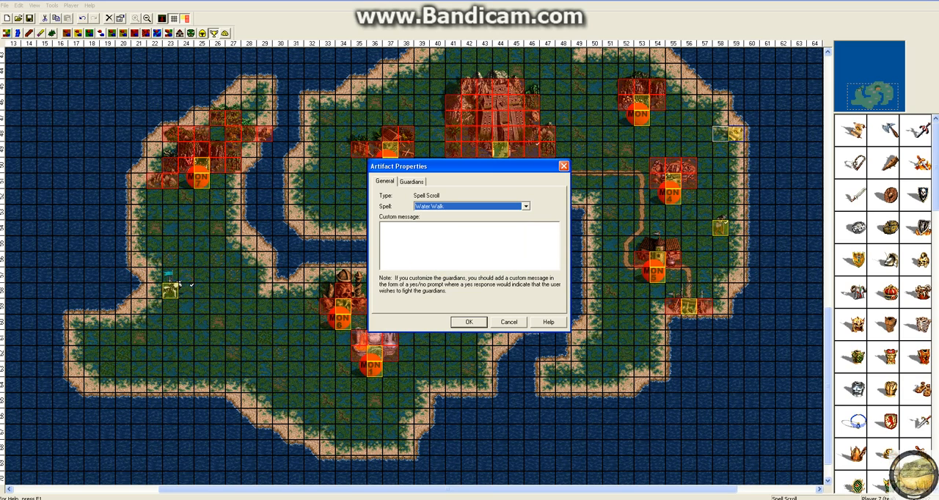
click(468, 322)
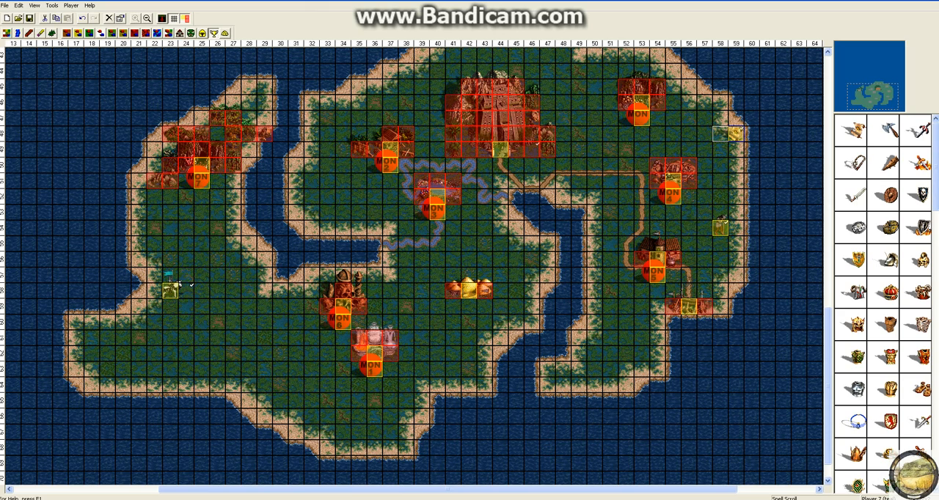
Place an Angelic Alliance artifact on the western shore of the eastern peninsula and delete it again.
drag(935, 167, 936, 437)
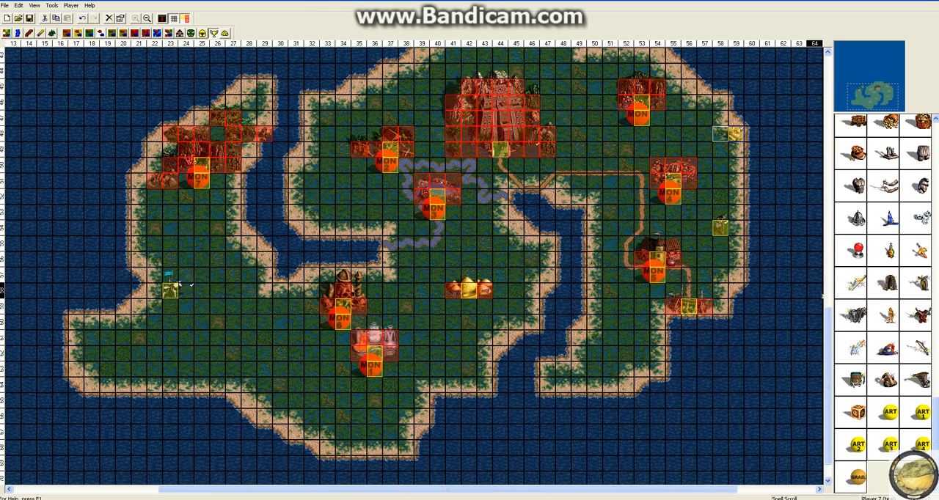
click(593, 244)
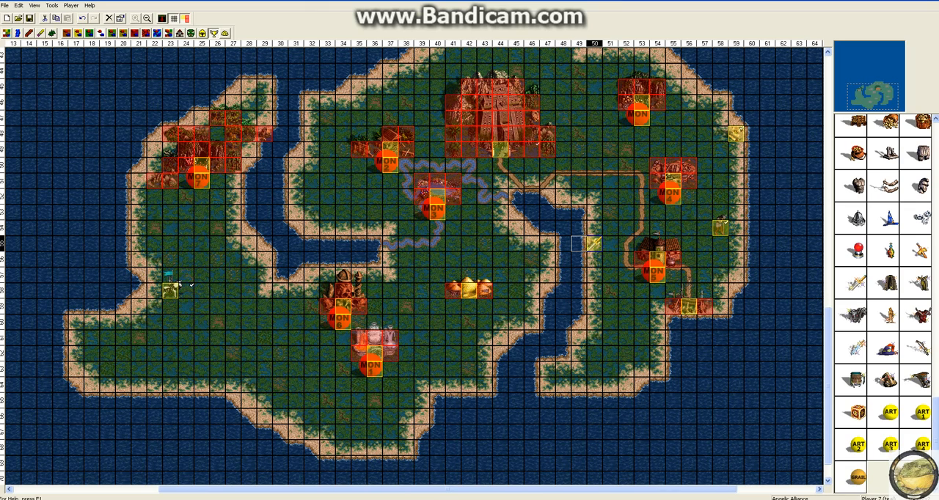
right_click(593, 247)
click(610, 292)
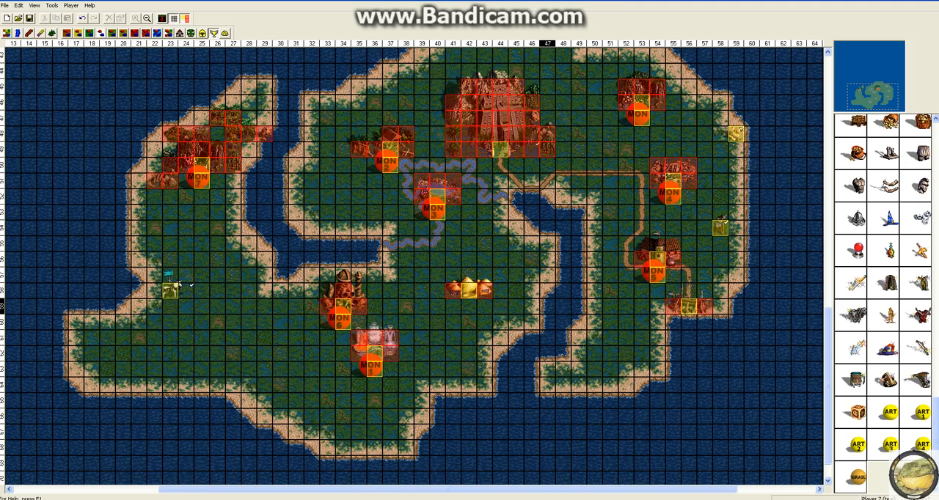
View the help description of the Random Monster 3 guard, and cut and paste it back at the same entrance.
right_click(438, 214)
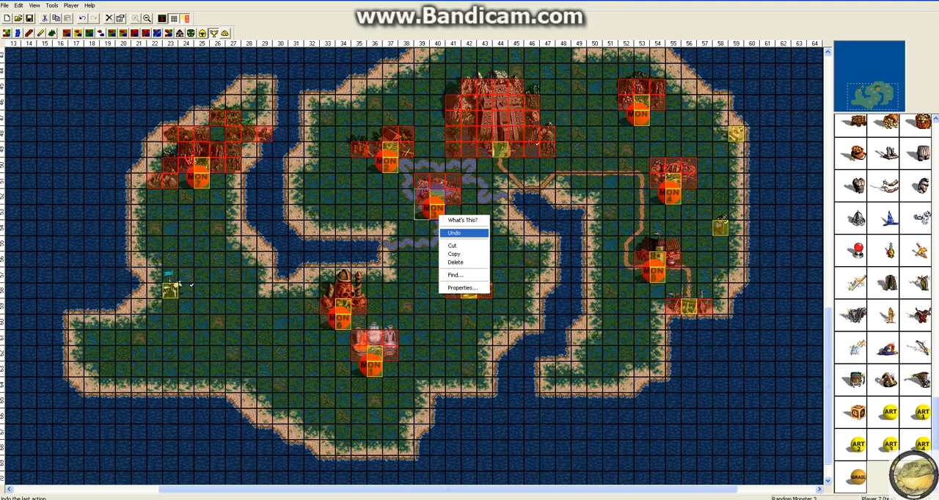
click(462, 220)
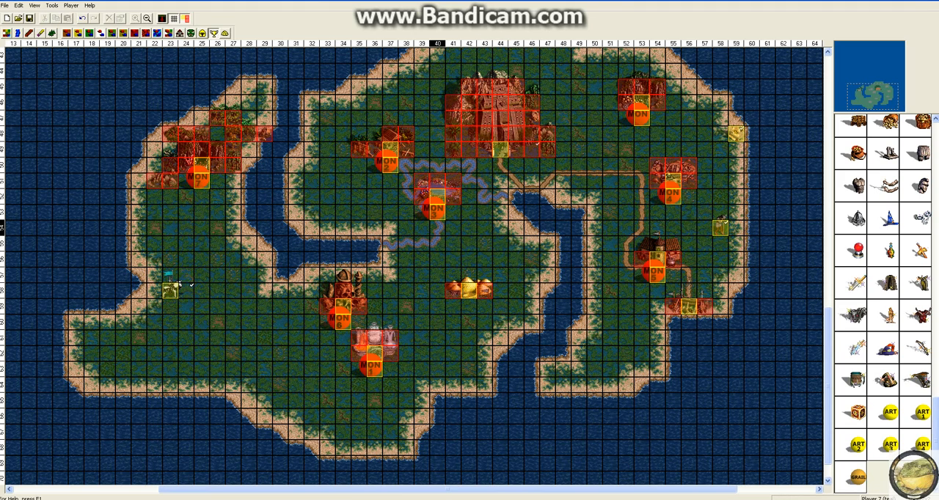
right_click(437, 213)
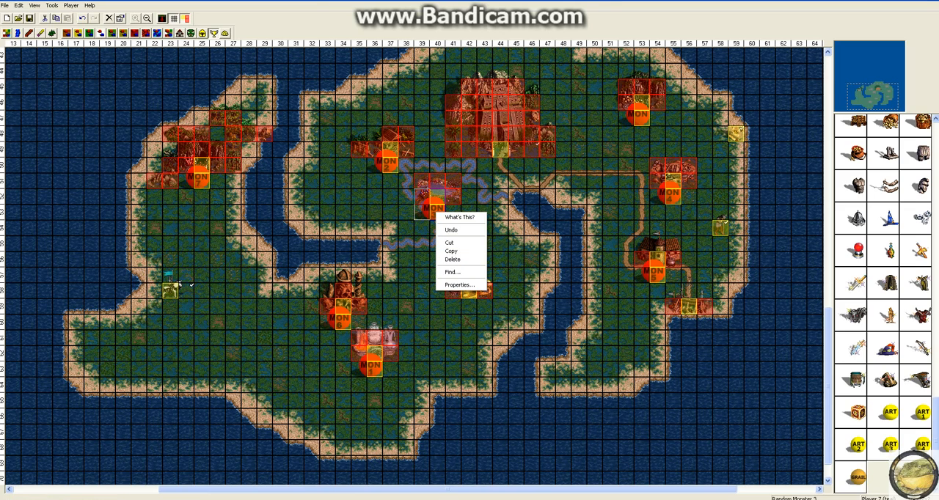
click(450, 242)
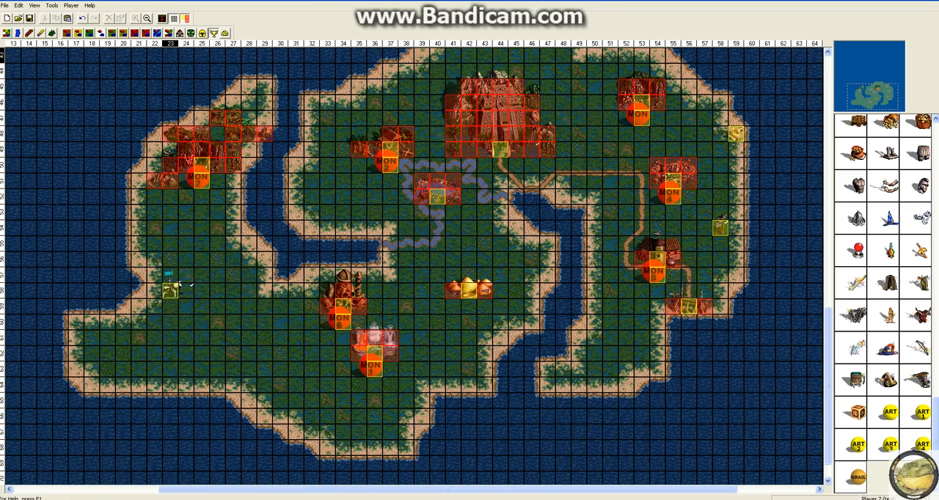
click(68, 19)
drag(29, 71, 437, 212)
Browse the searchable map objects and find the next and previous Random Monster 3.
right_click(436, 211)
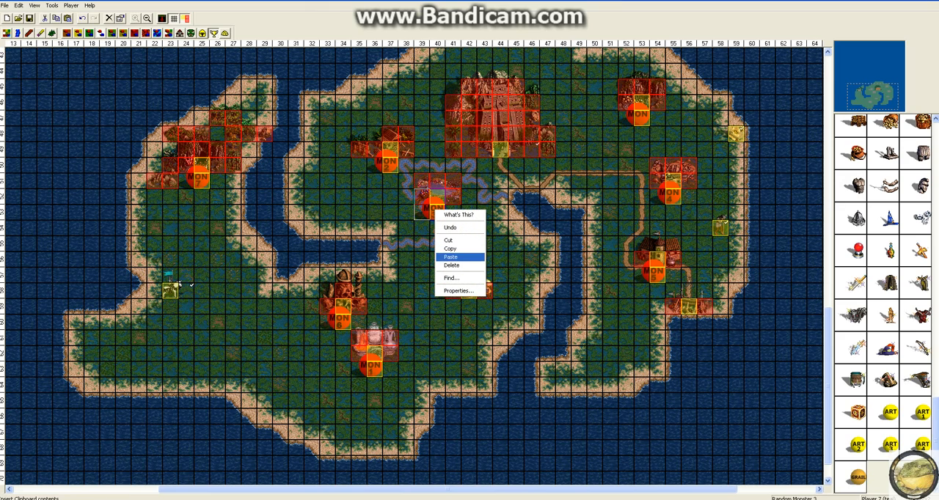
click(452, 278)
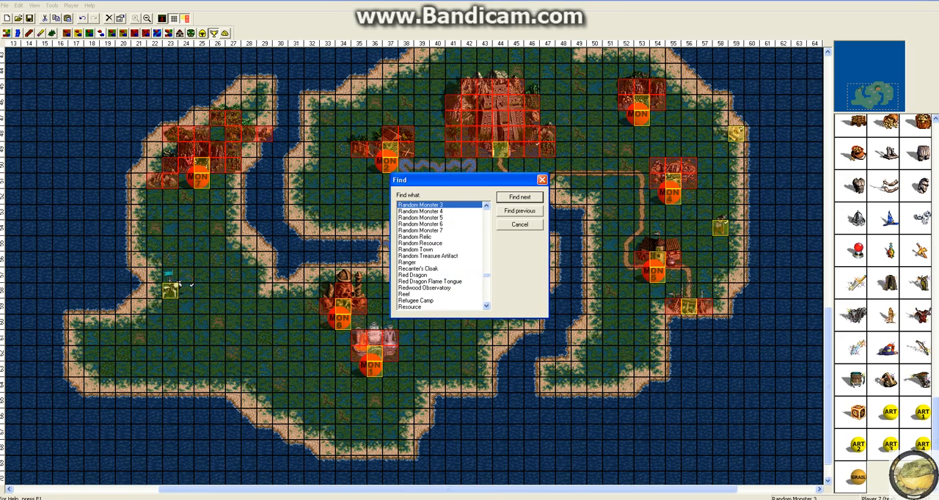
scroll(440, 255, down, 2)
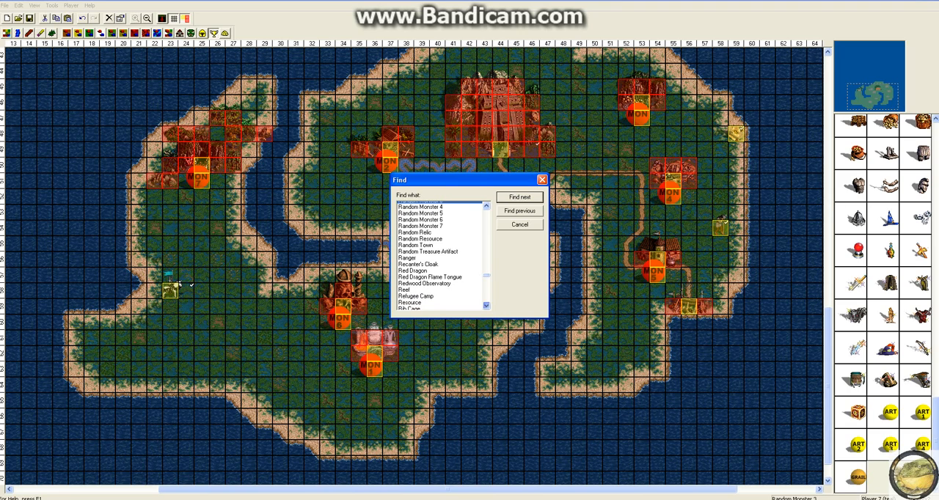
scroll(440, 255, up, 3)
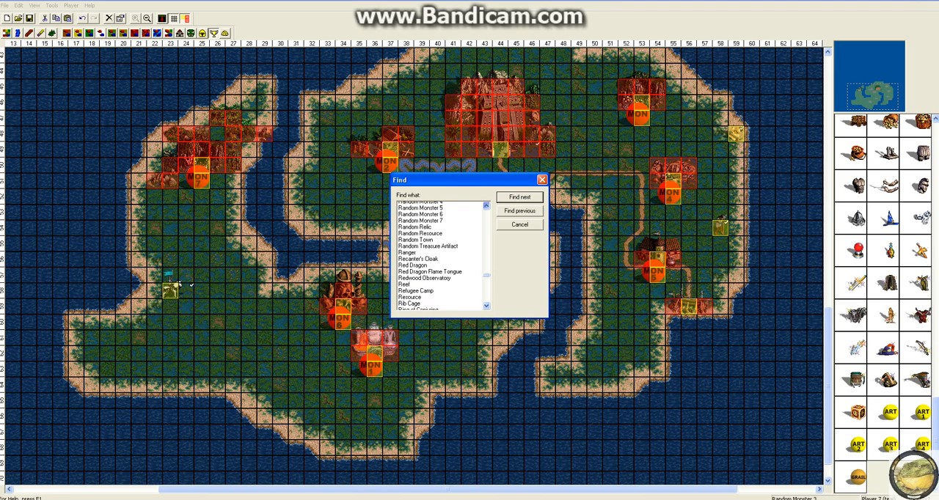
scroll(440, 255, up, 2)
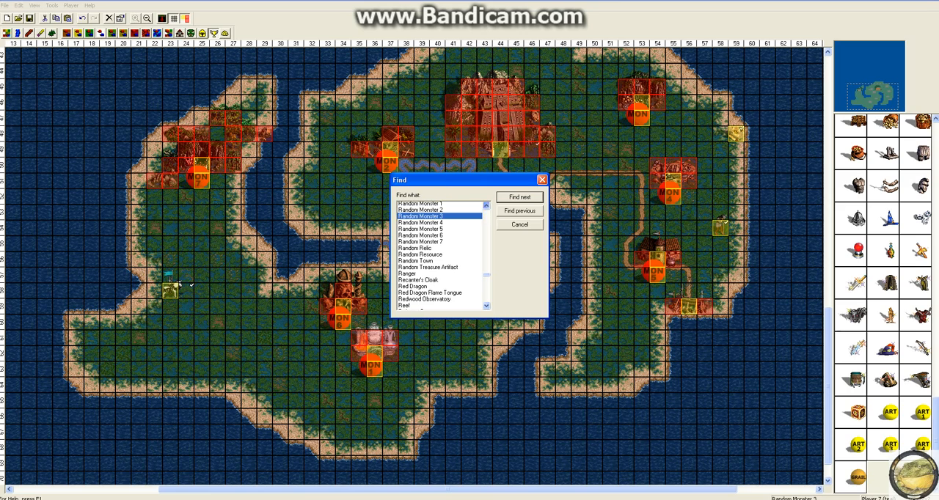
click(531, 196)
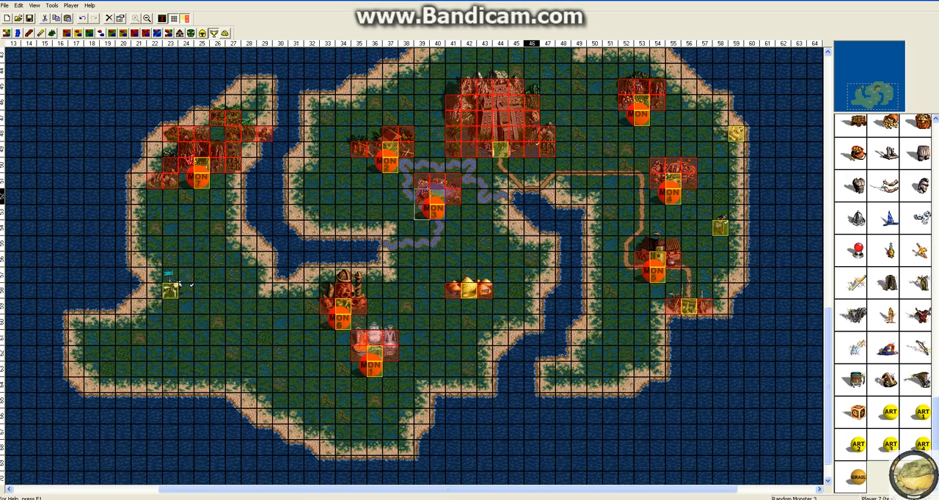
right_click(430, 209)
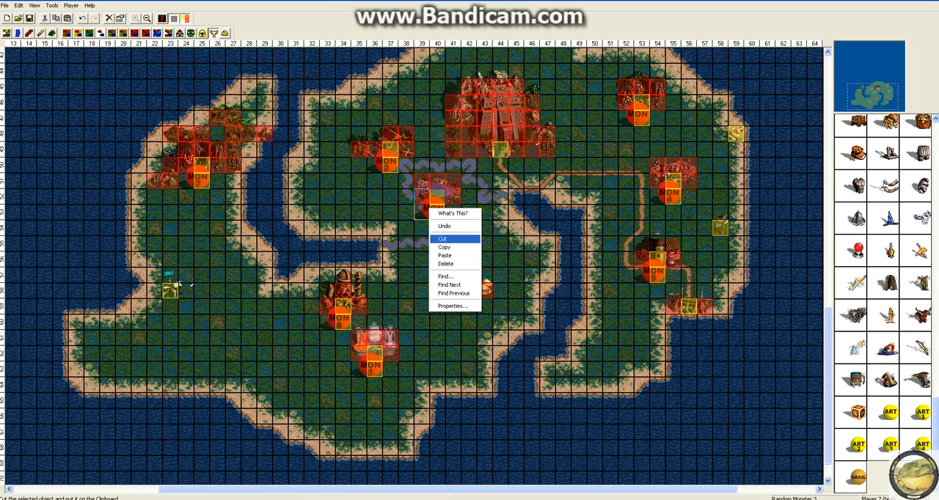
click(468, 292)
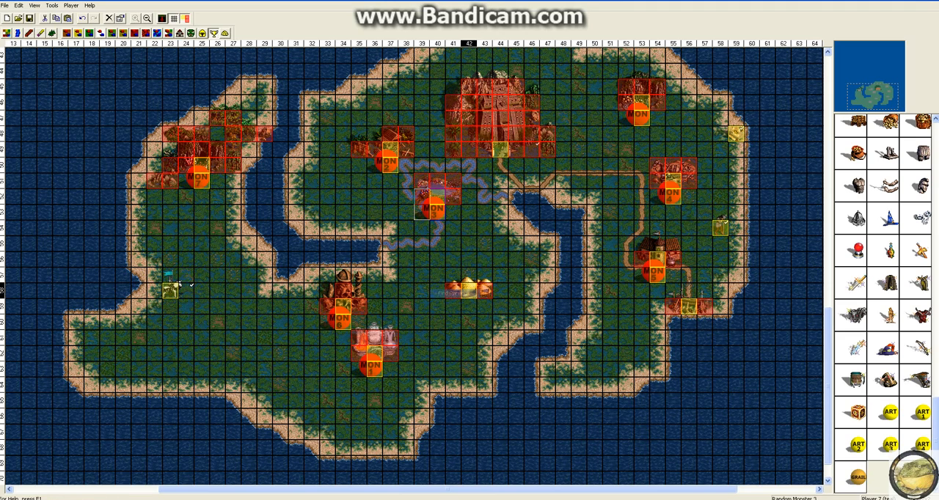
Search the map again for further Random Monster 3 objects, starting from the guard at the central entrance.
right_click(430, 209)
click(468, 292)
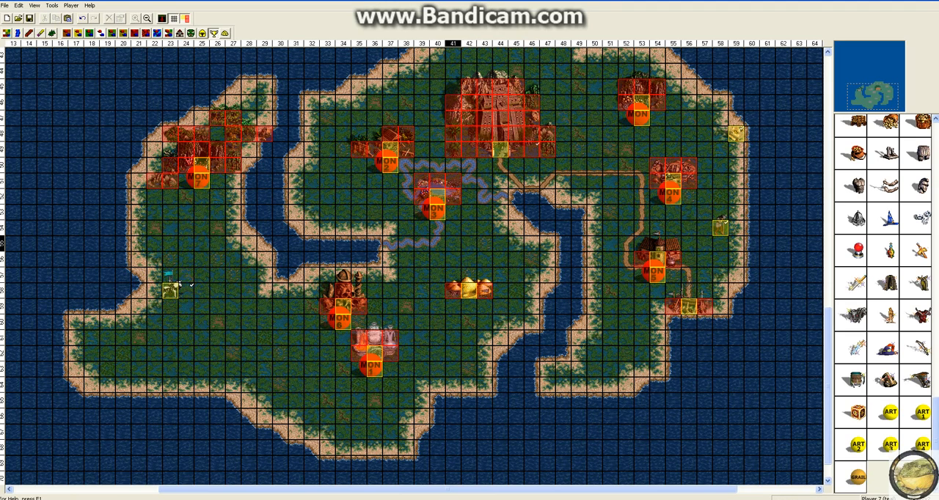
right_click(440, 212)
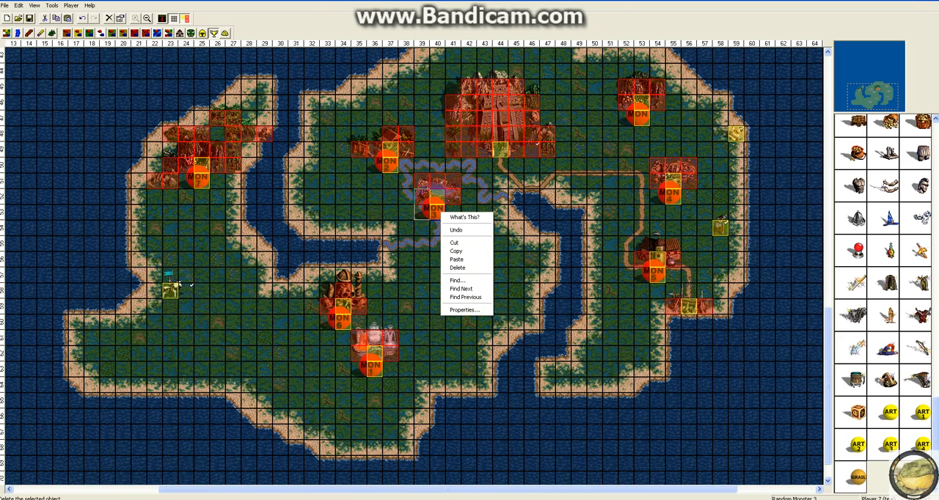
click(462, 289)
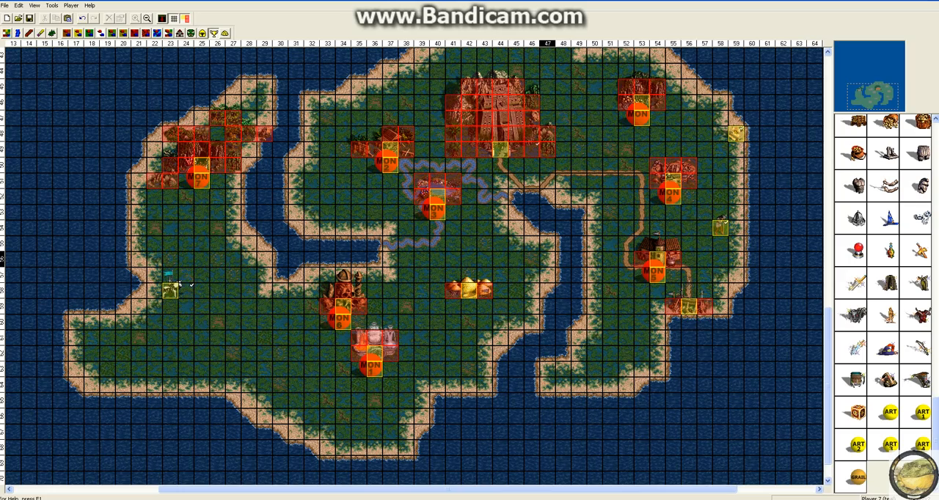
Place a Pandora's Box on the western side of the eastern peninsula at column 51 and open its properties.
scroll(548, 258, down, 2)
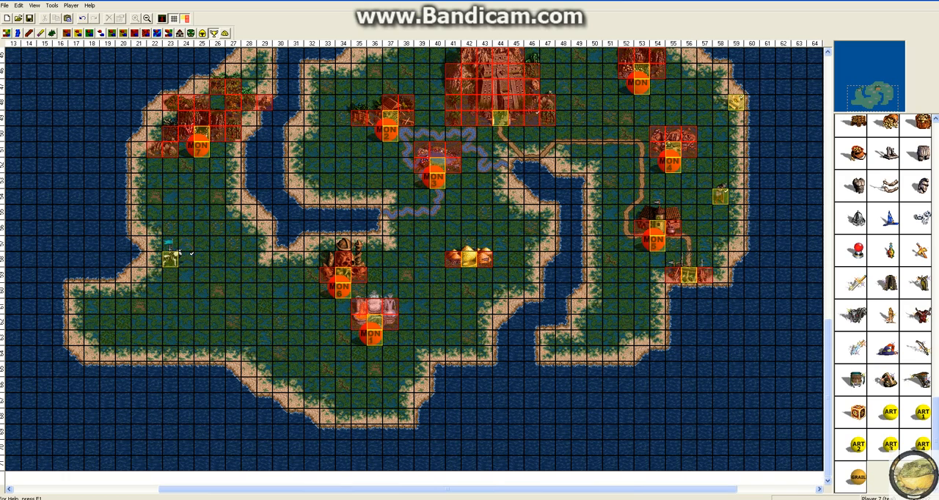
click(609, 275)
right_click(611, 274)
click(632, 372)
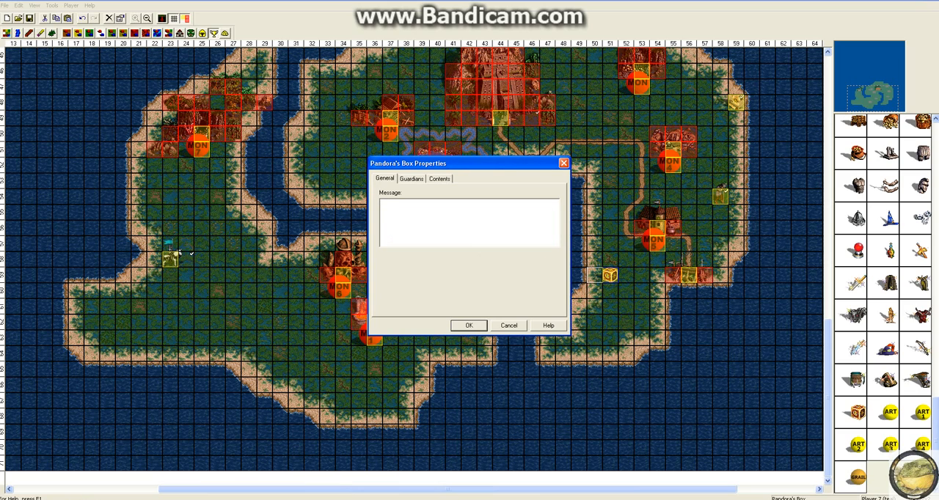
Review the Pandora's Box guardians and its contents categories, including Primary skills, Secondary skills and Creatures, and close the properties.
click(411, 179)
click(439, 179)
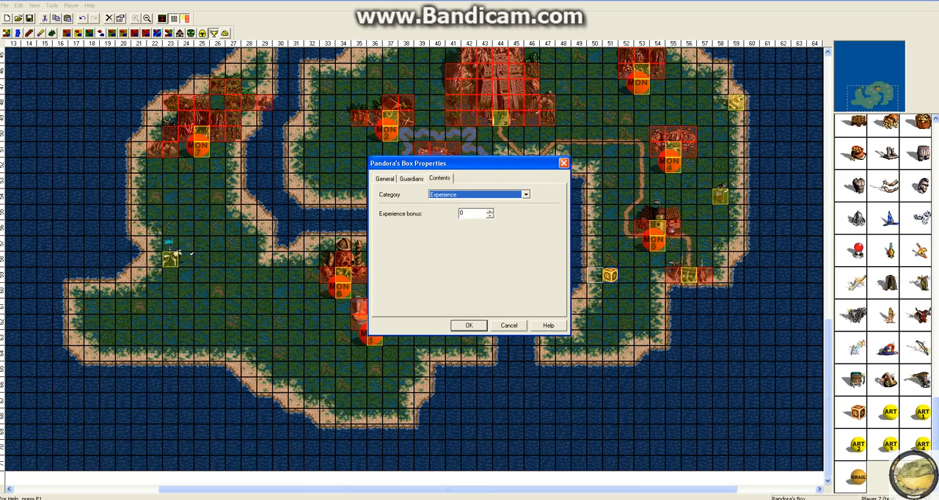
click(526, 194)
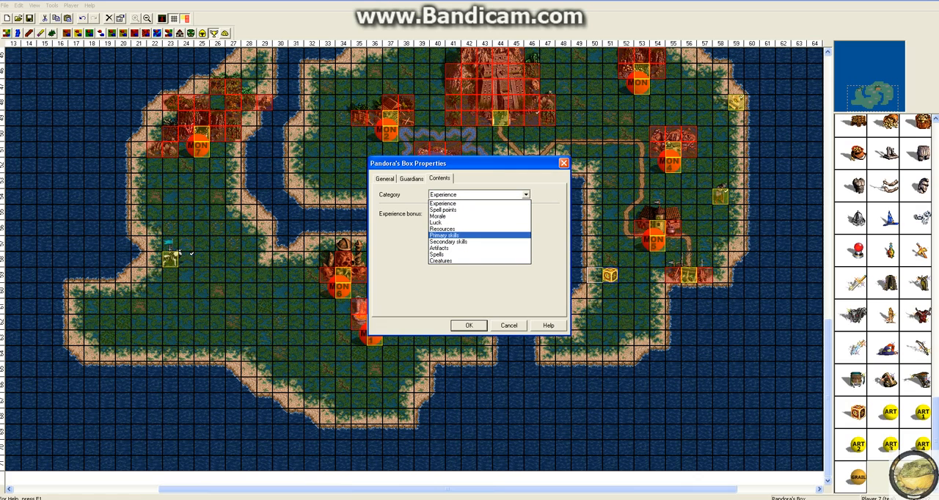
click(456, 235)
click(526, 195)
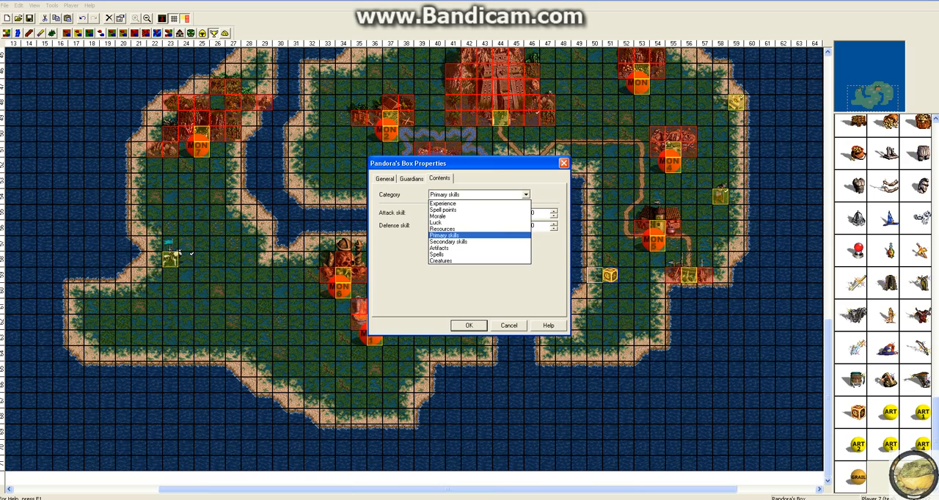
click(456, 241)
click(399, 302)
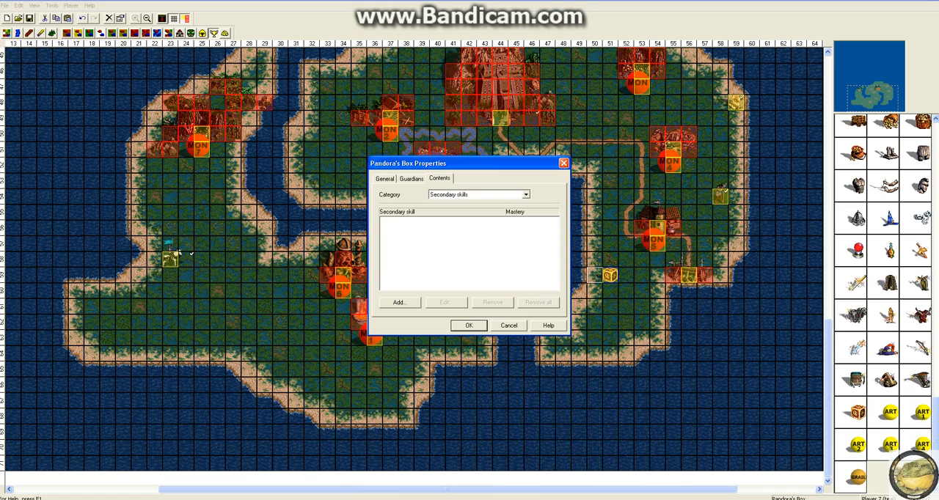
click(526, 195)
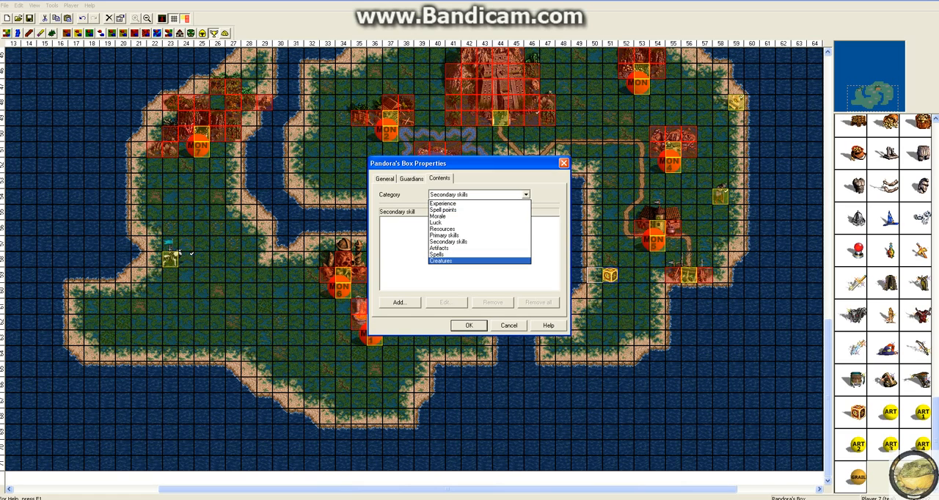
click(456, 259)
click(462, 325)
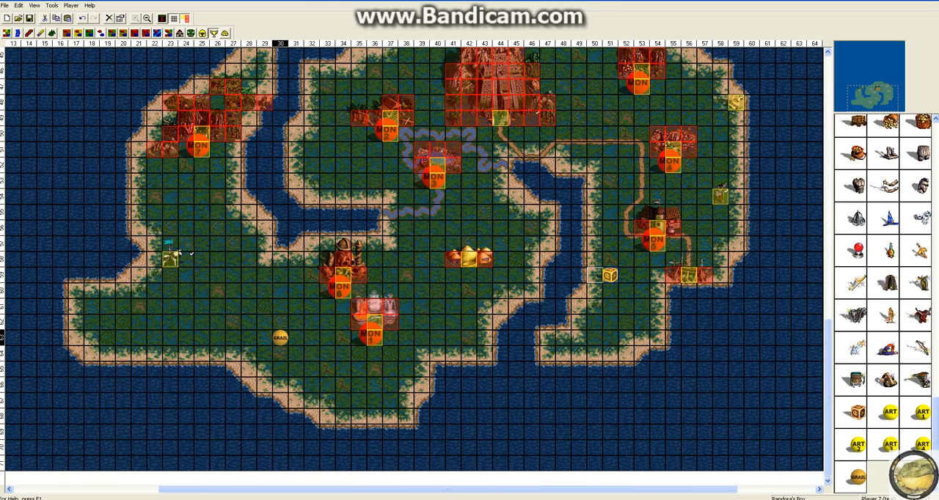
Place the Grail on the southwestern grassland at column 28 and an Obelisk at column 39, just west of the golden mounds.
click(248, 306)
click(168, 34)
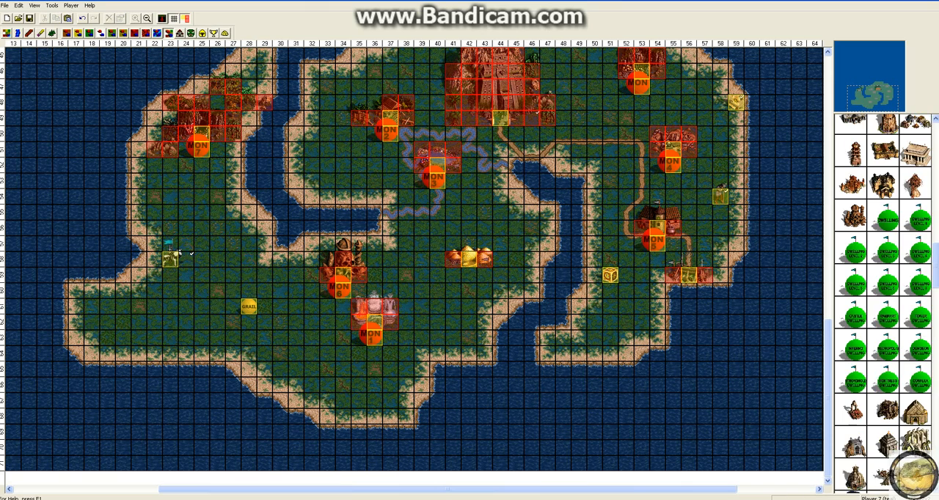
click(90, 34)
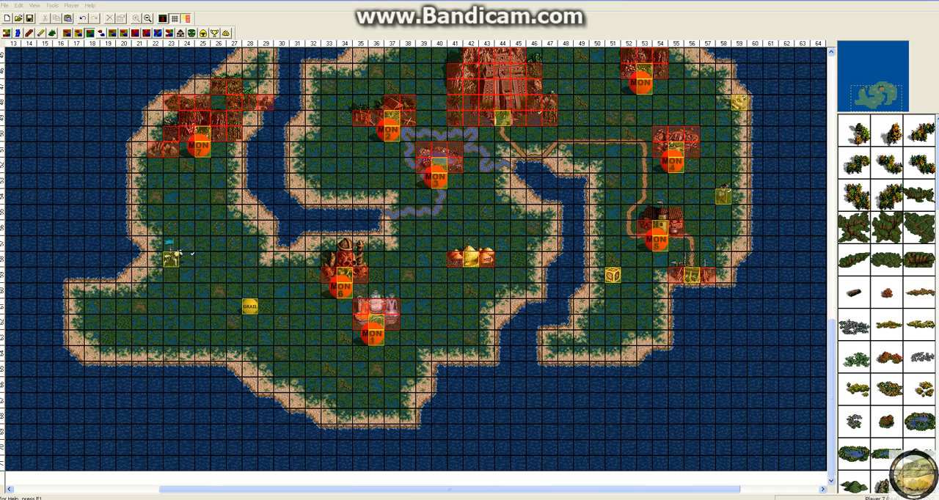
drag(937, 165, 938, 441)
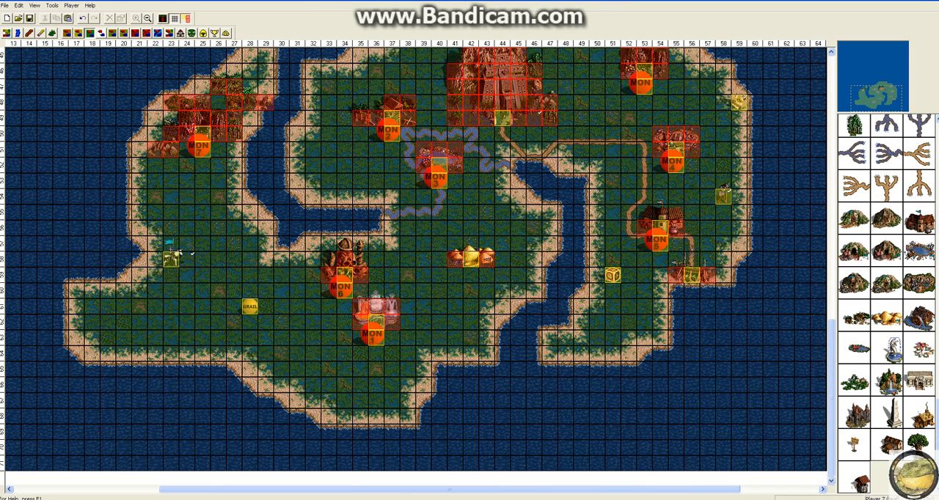
click(893, 411)
click(424, 256)
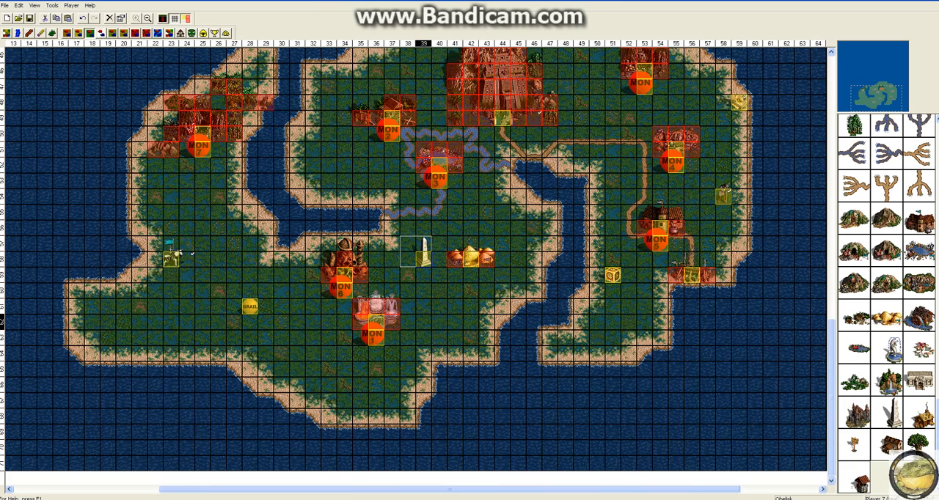
click(439, 290)
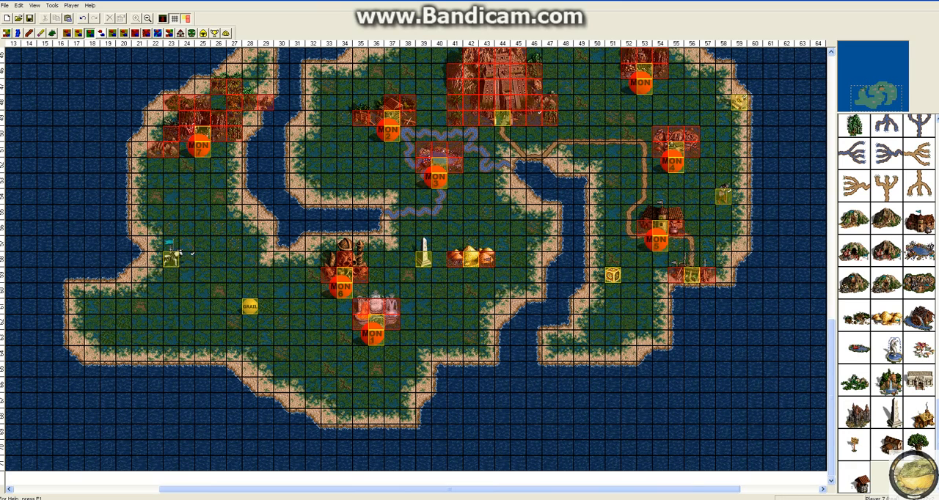